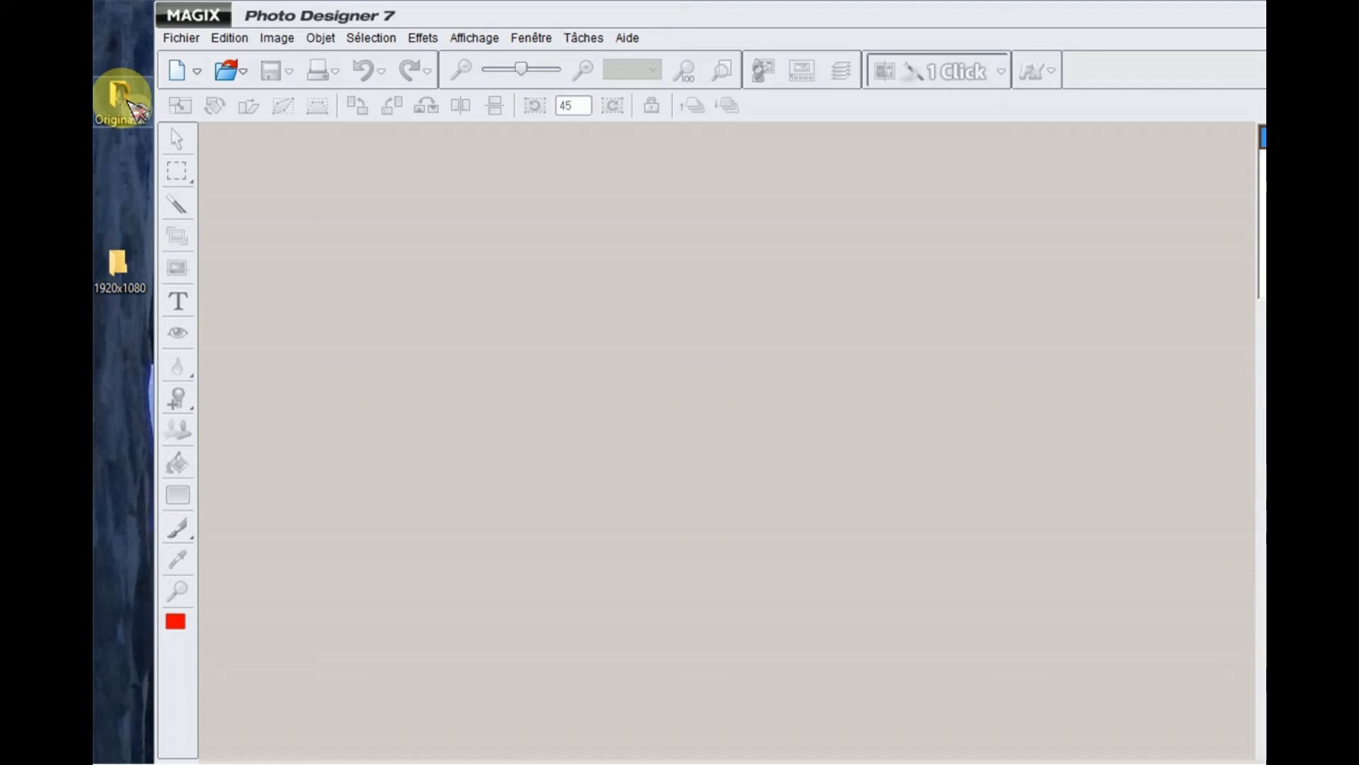
# - Start a batch process (Traitement par lots) and add the Originaux folder from the desktop as its input
pyautogui.click(182, 38)
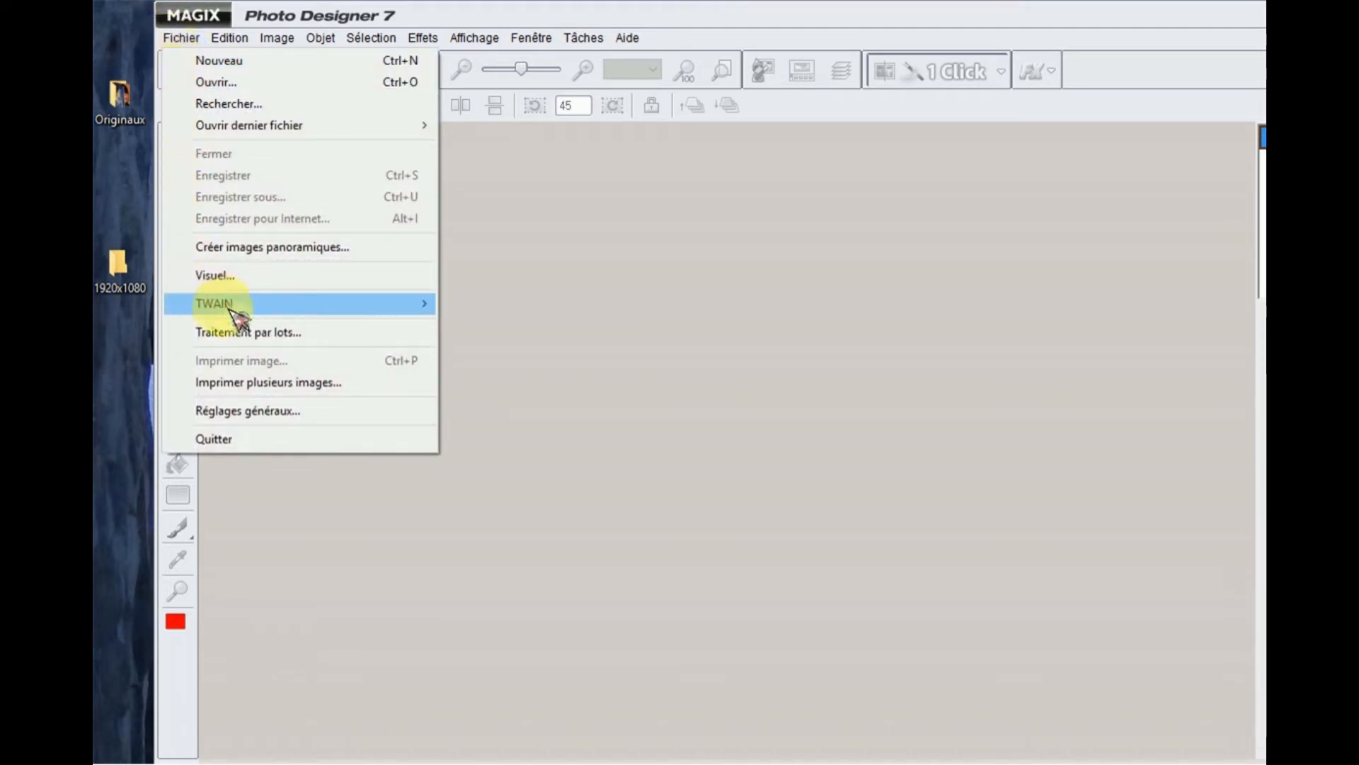
pyautogui.click(241, 334)
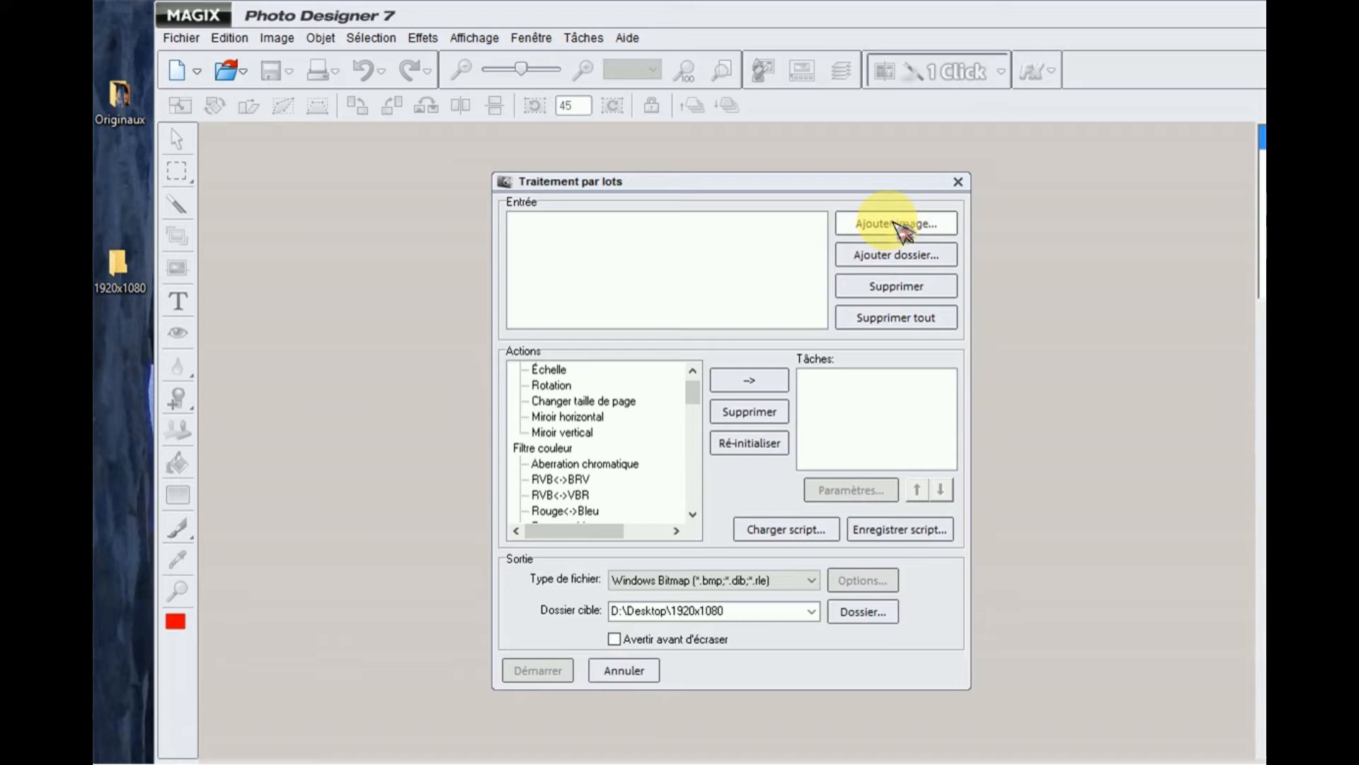
pyautogui.click(885, 256)
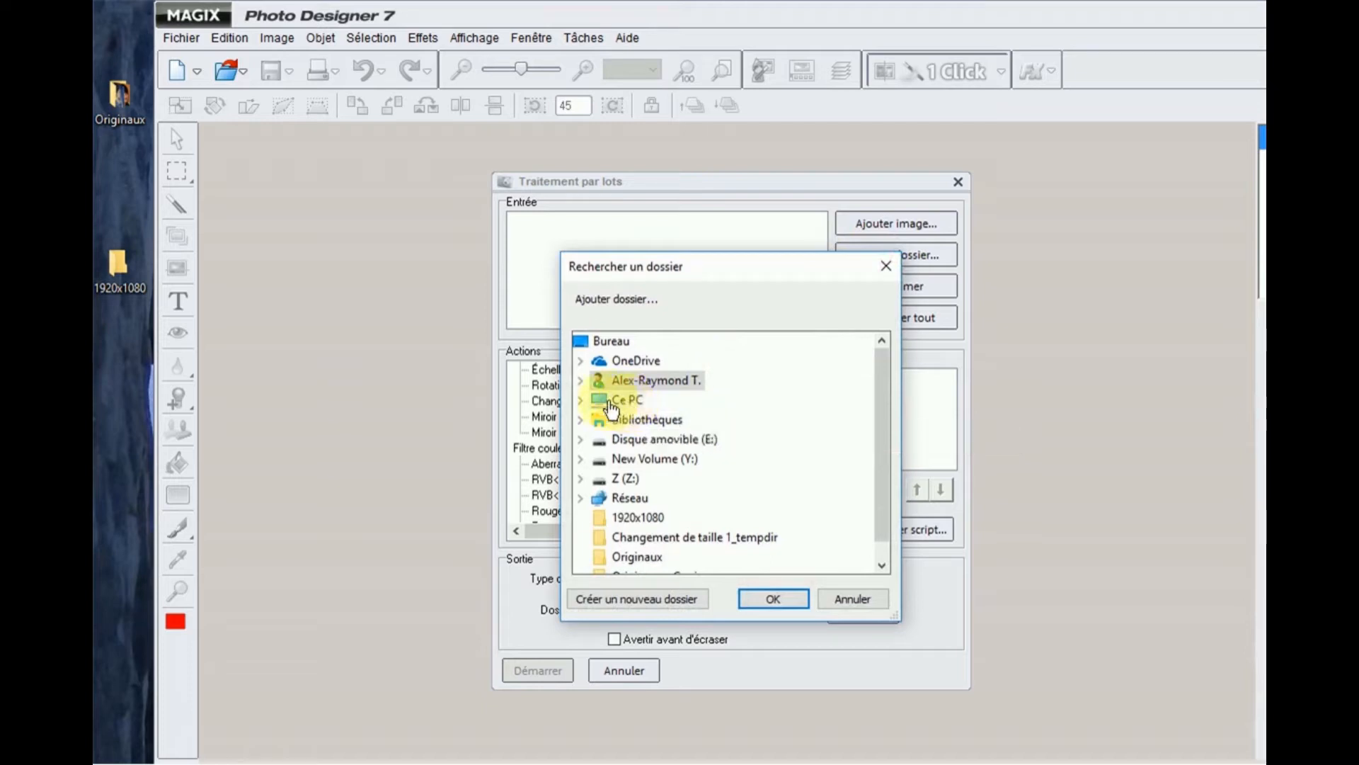
pyautogui.click(581, 399)
pyautogui.click(648, 363)
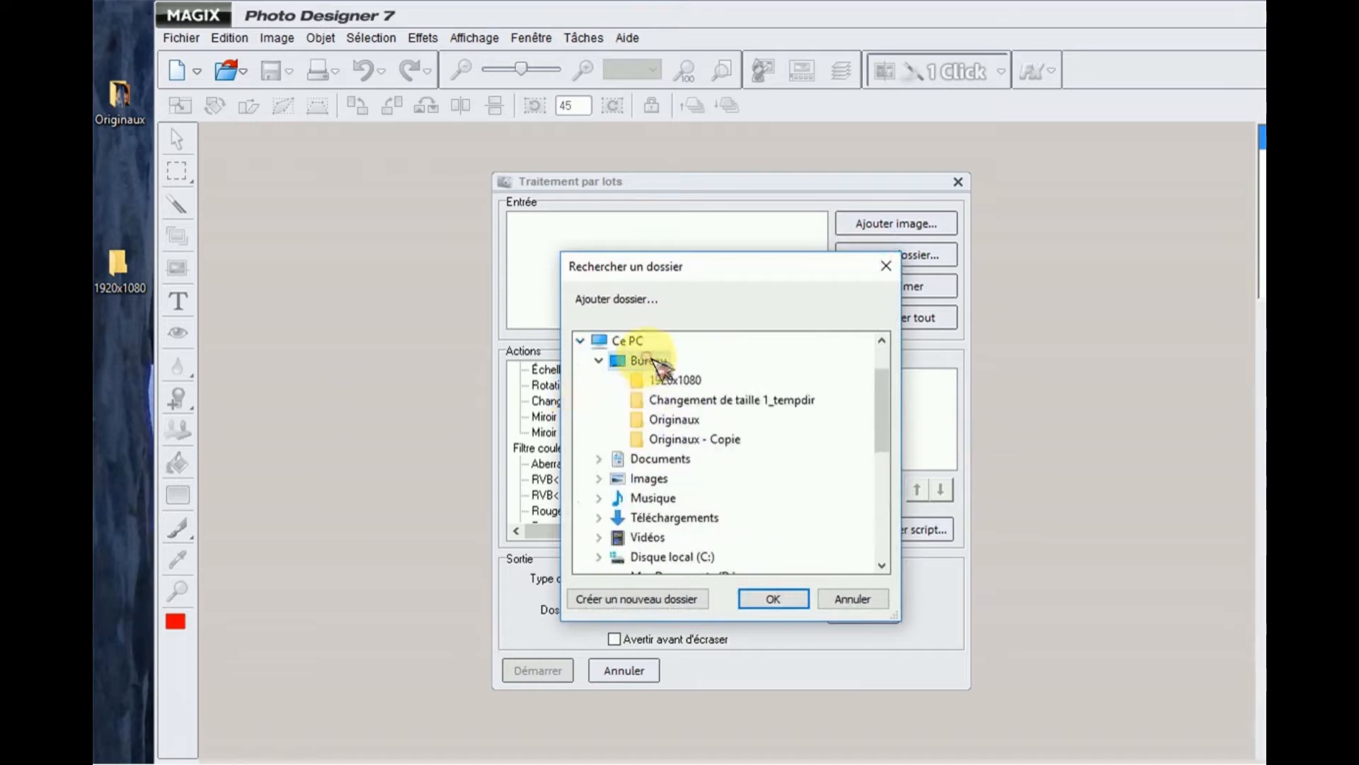
pyautogui.click(676, 420)
pyautogui.click(775, 599)
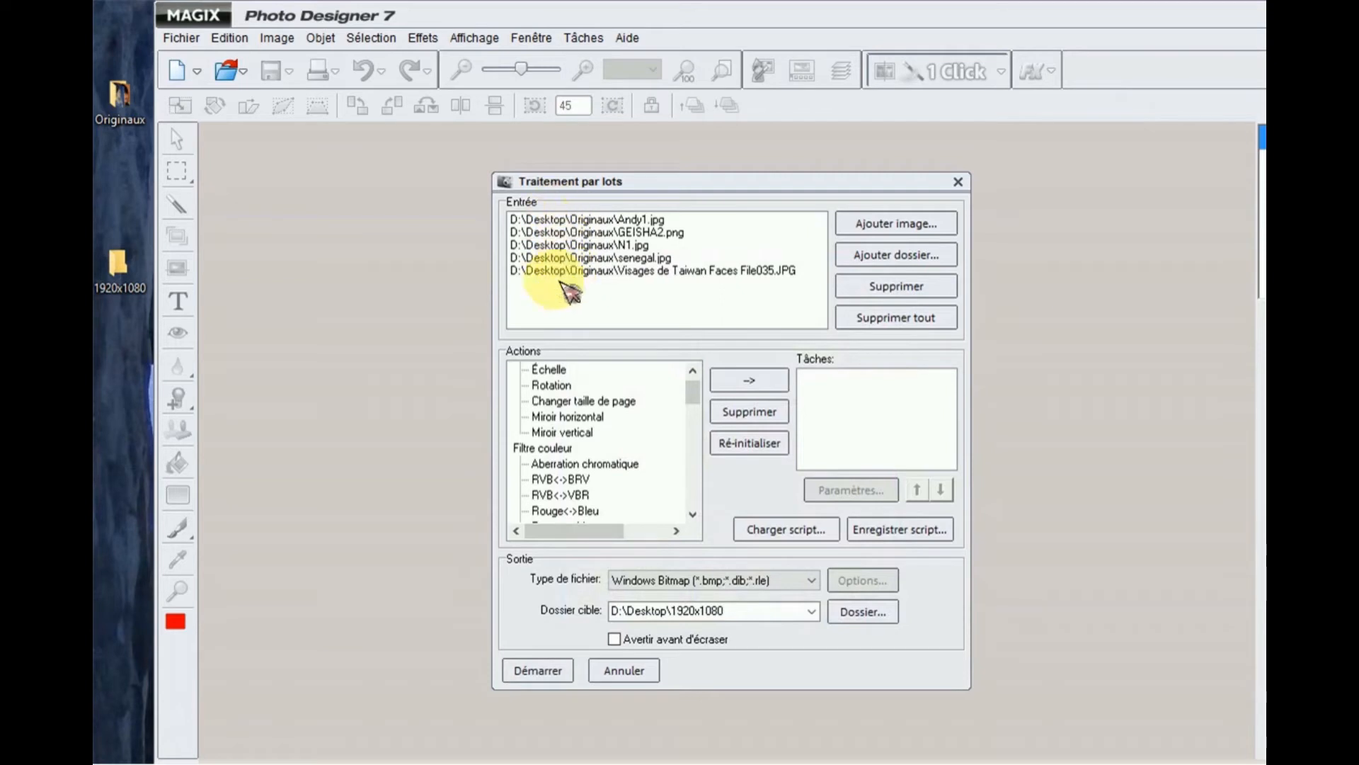
# - Add the Changer taille de page action to the batch tasks, using 1920 x 1080 pixels with Centré placement
pyautogui.click(558, 406)
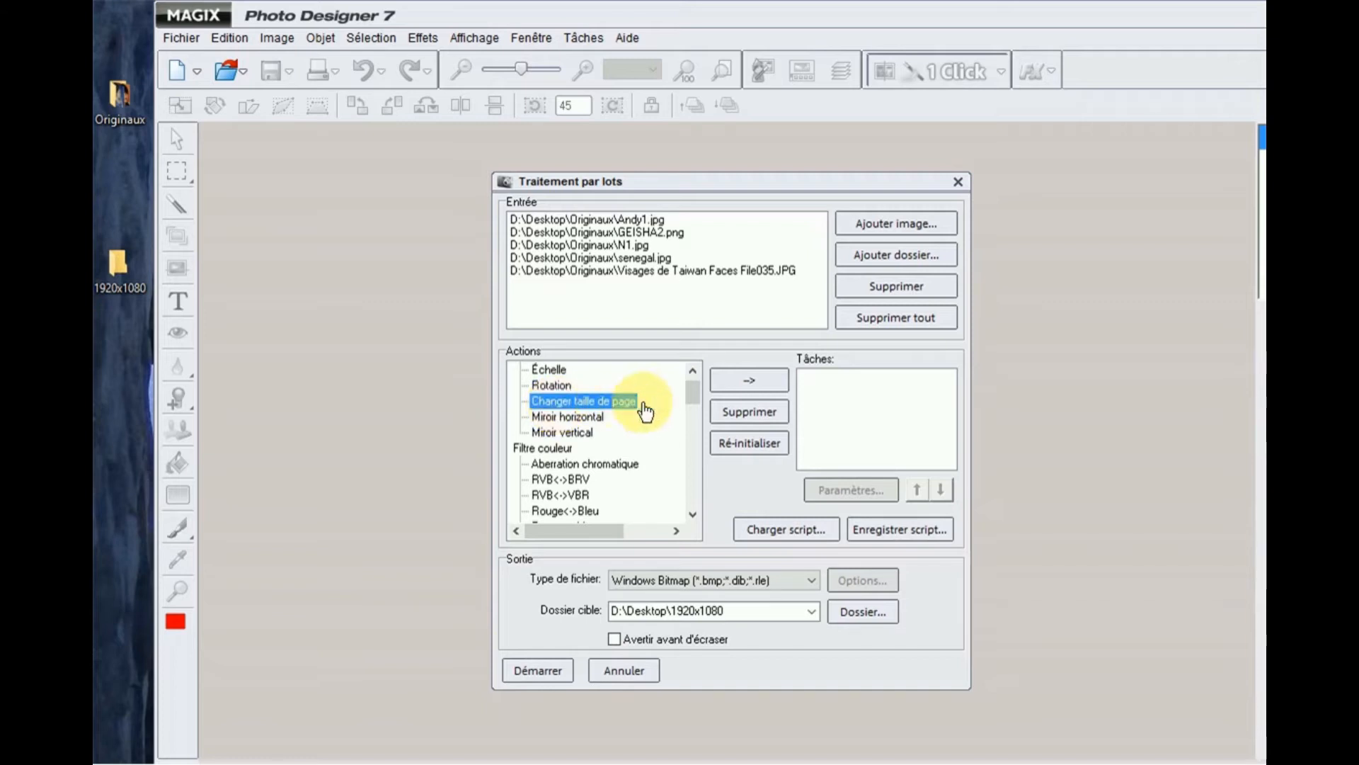
pyautogui.click(768, 388)
pyautogui.click(850, 494)
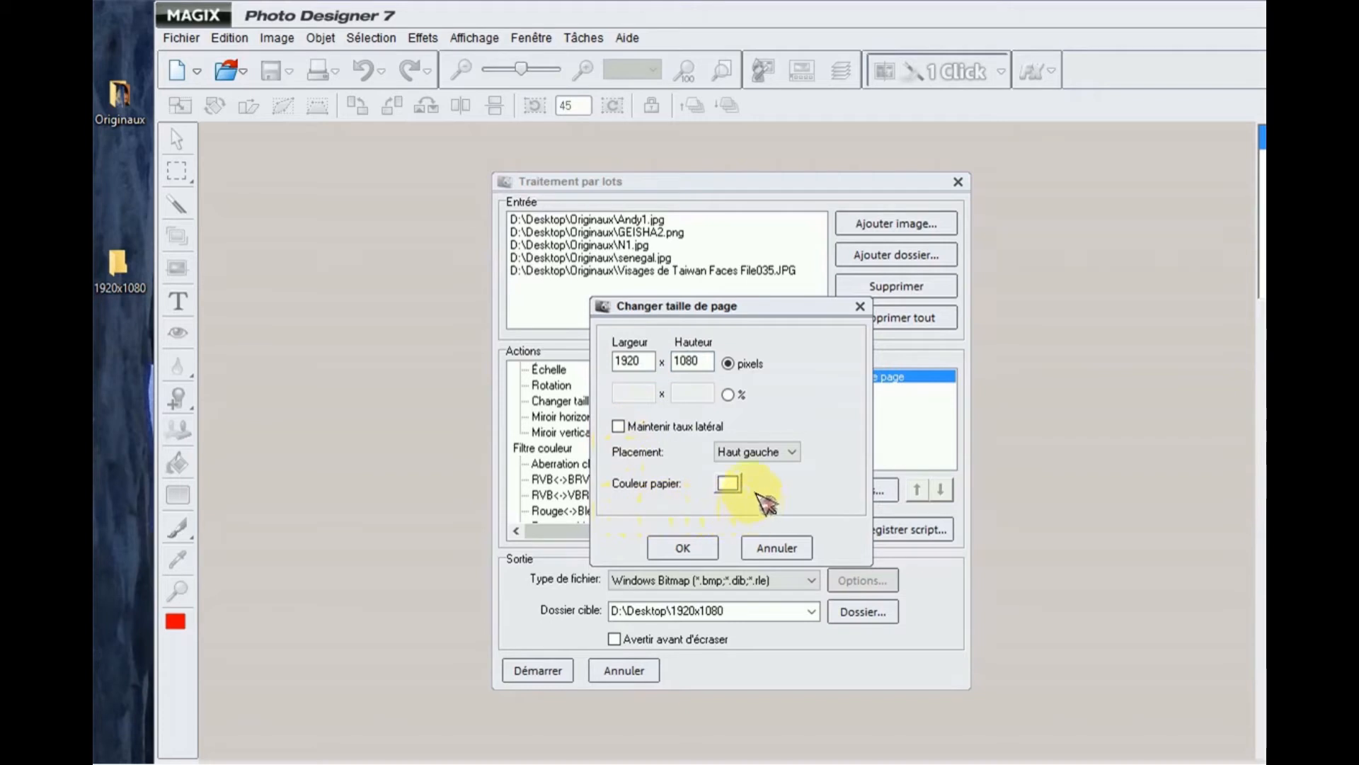
pyautogui.click(792, 452)
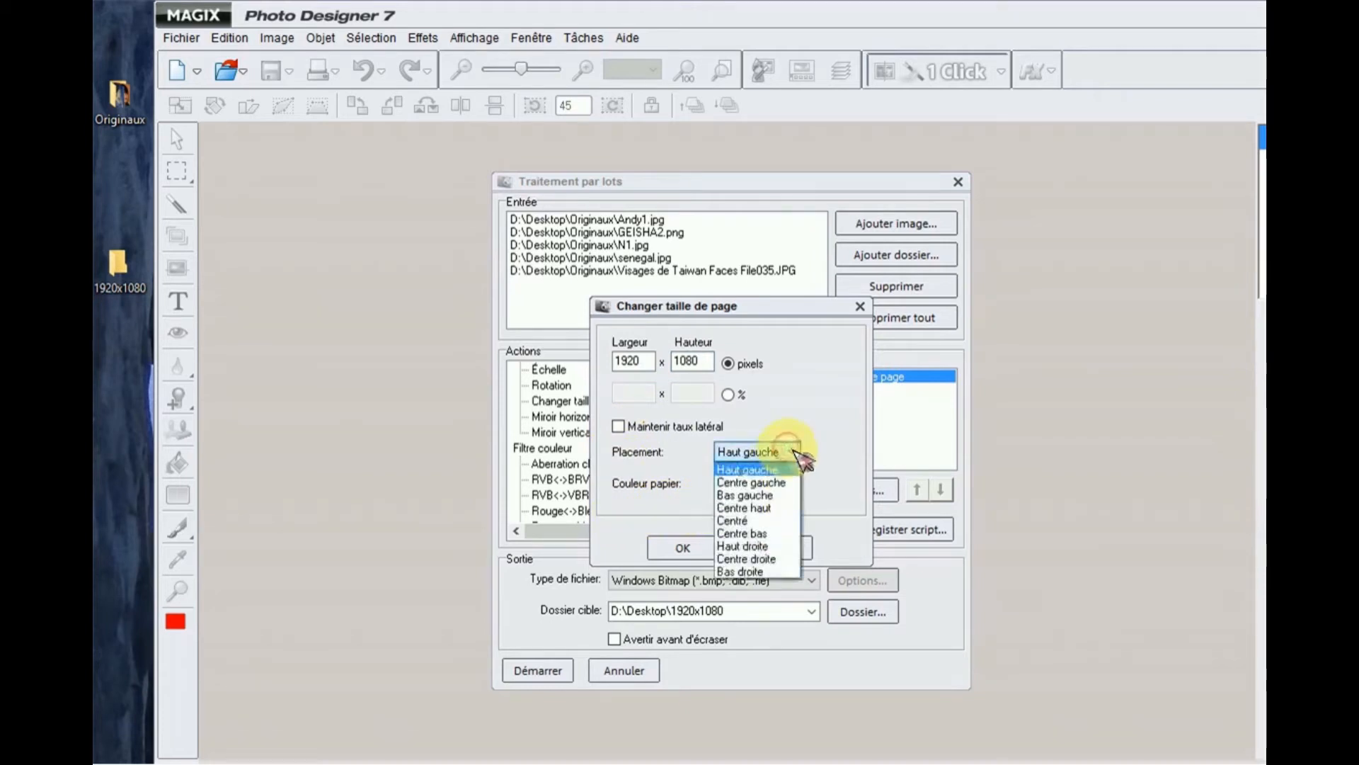
pyautogui.click(741, 525)
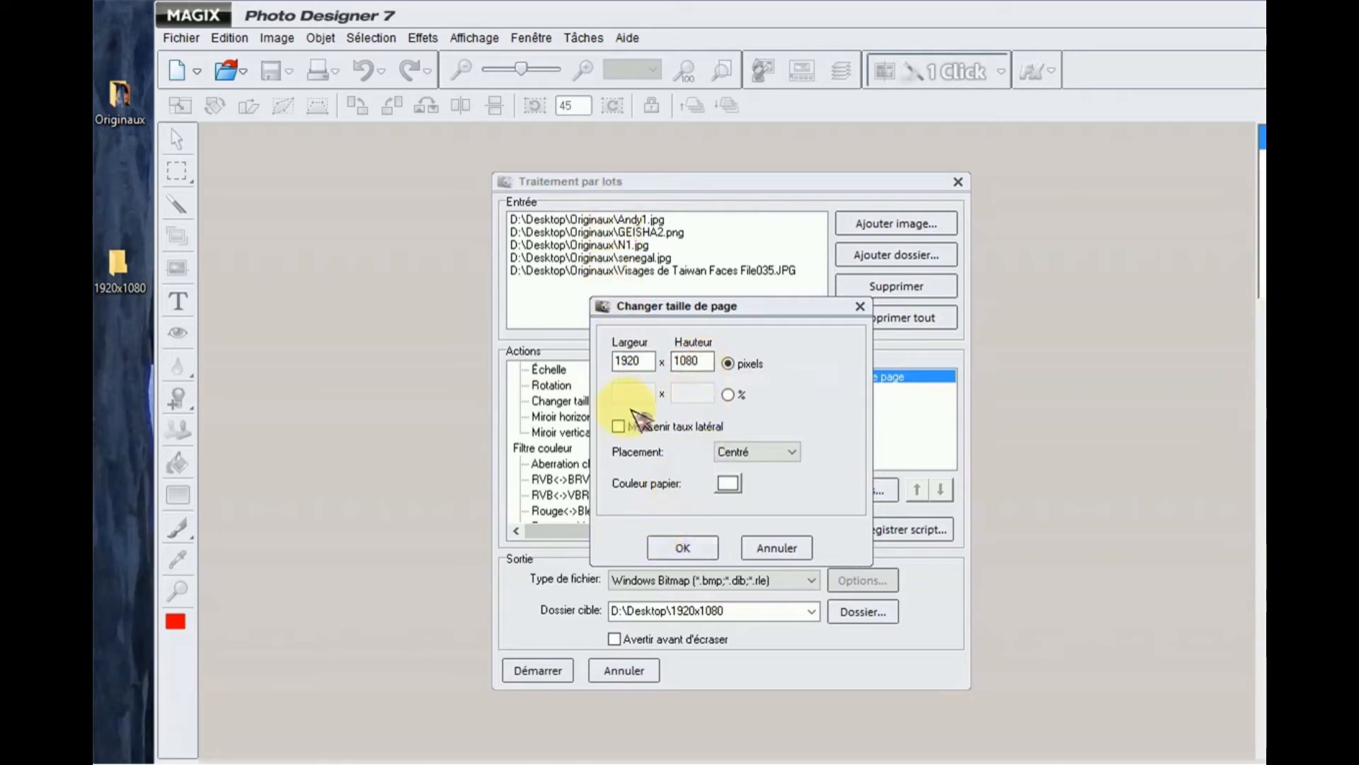
pyautogui.click(683, 550)
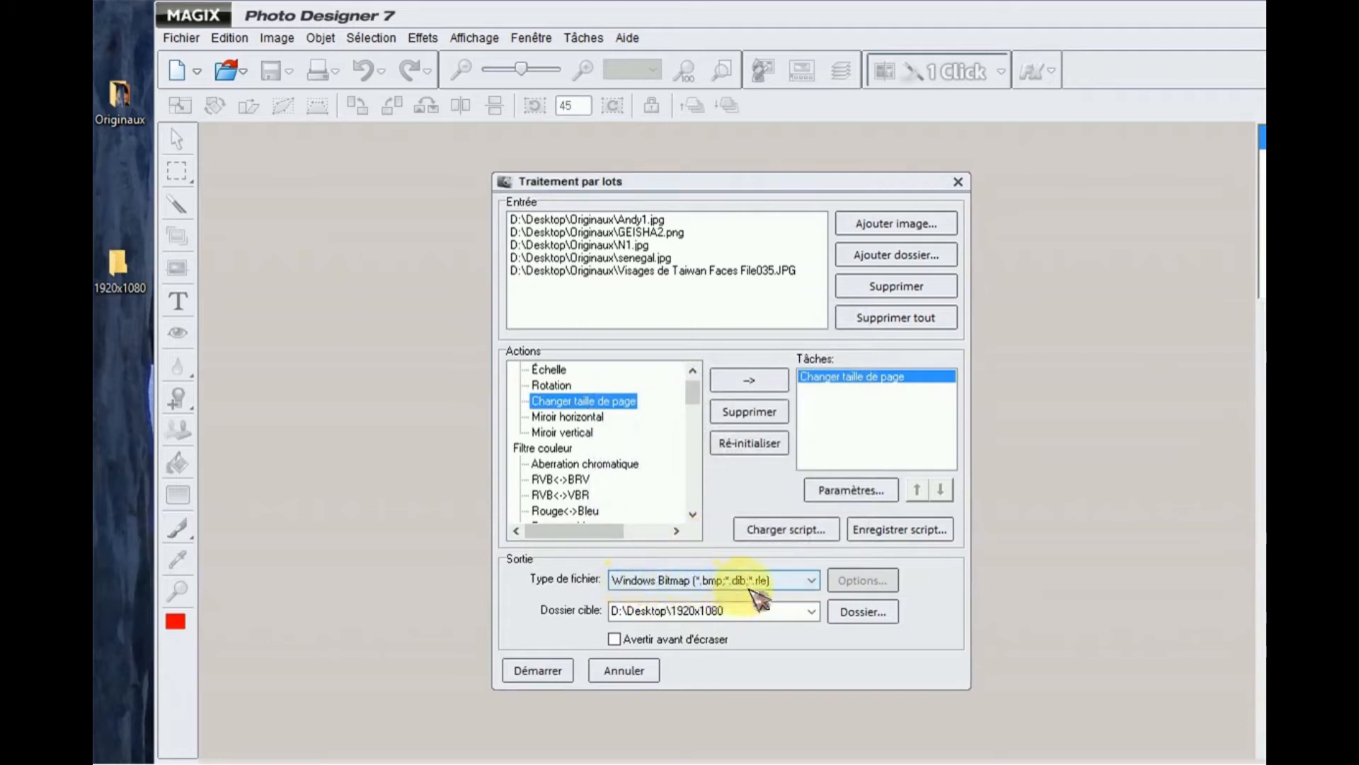
# - Set the batch output file type to JPEG Image, run the batch on the listed images, and dismiss its report
pyautogui.click(814, 580)
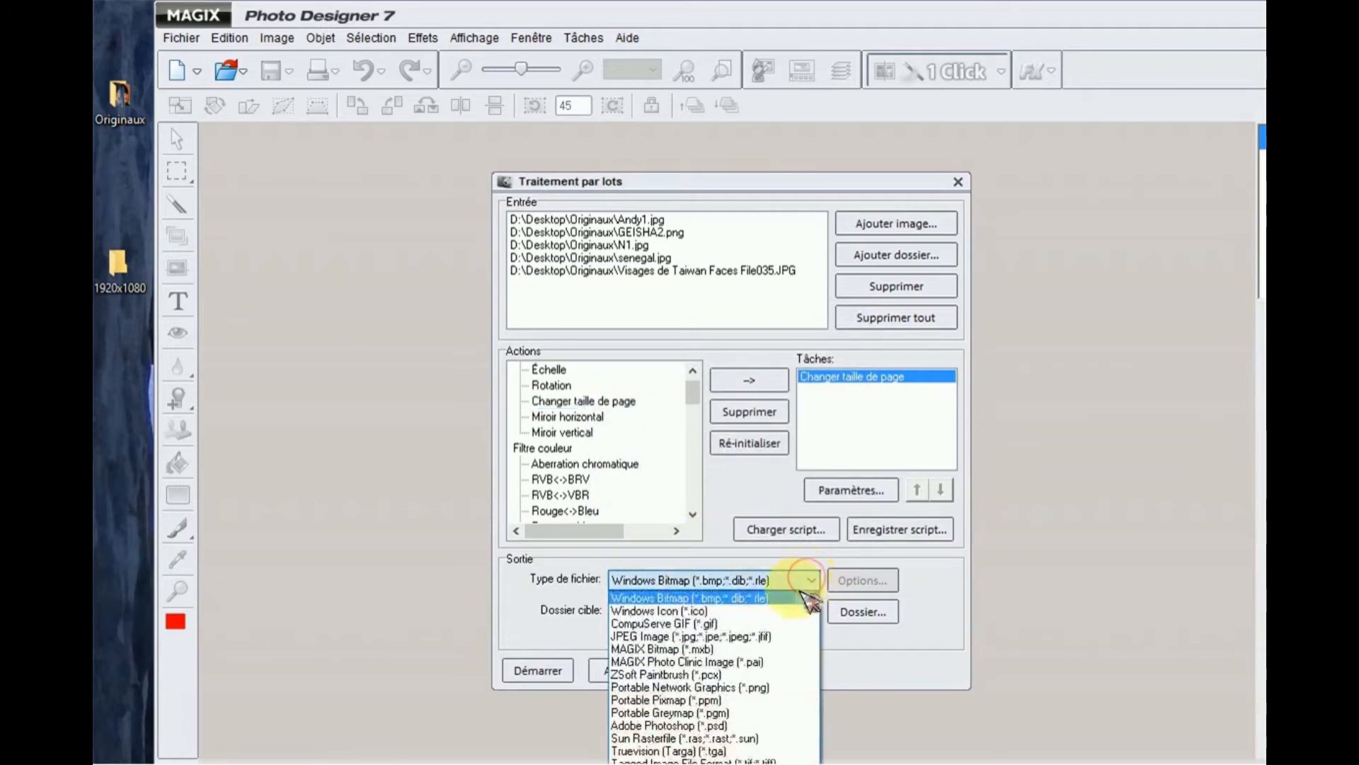
pyautogui.click(743, 636)
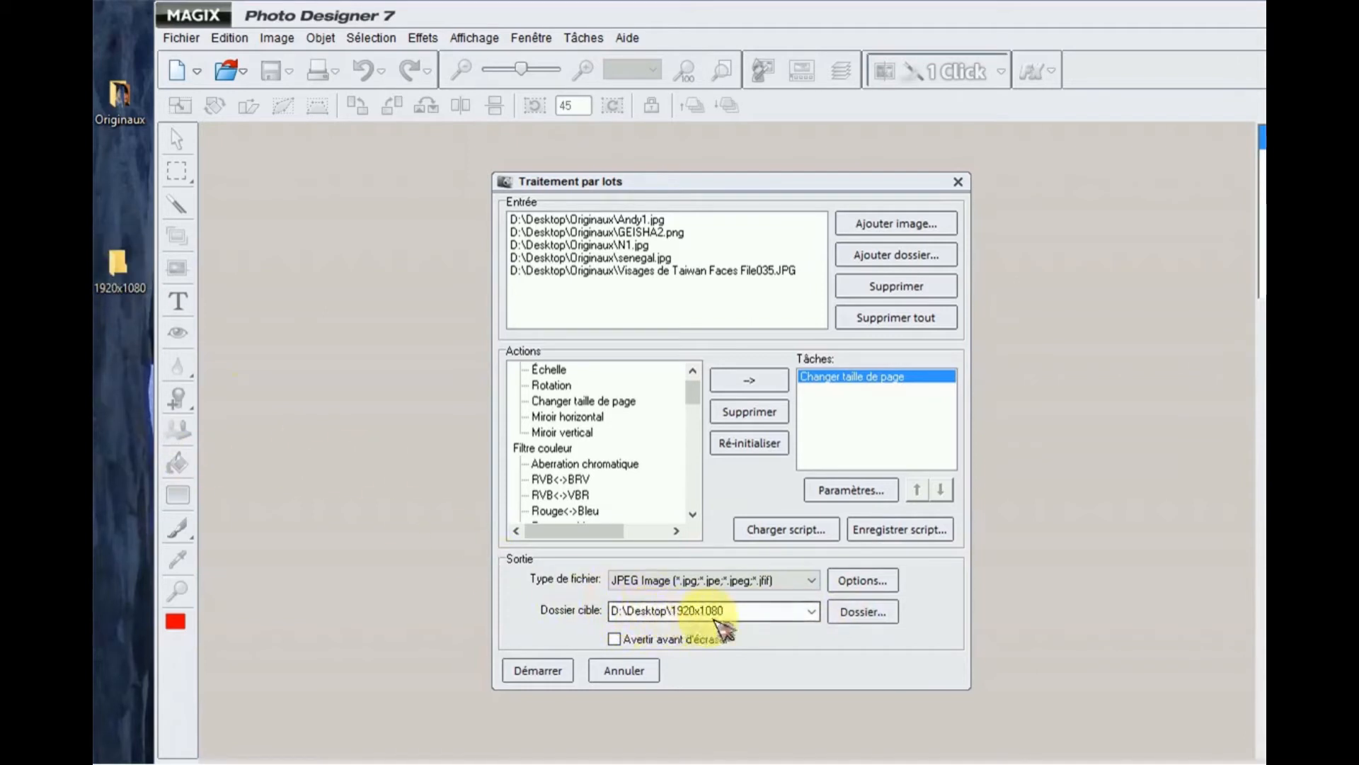
pyautogui.click(538, 671)
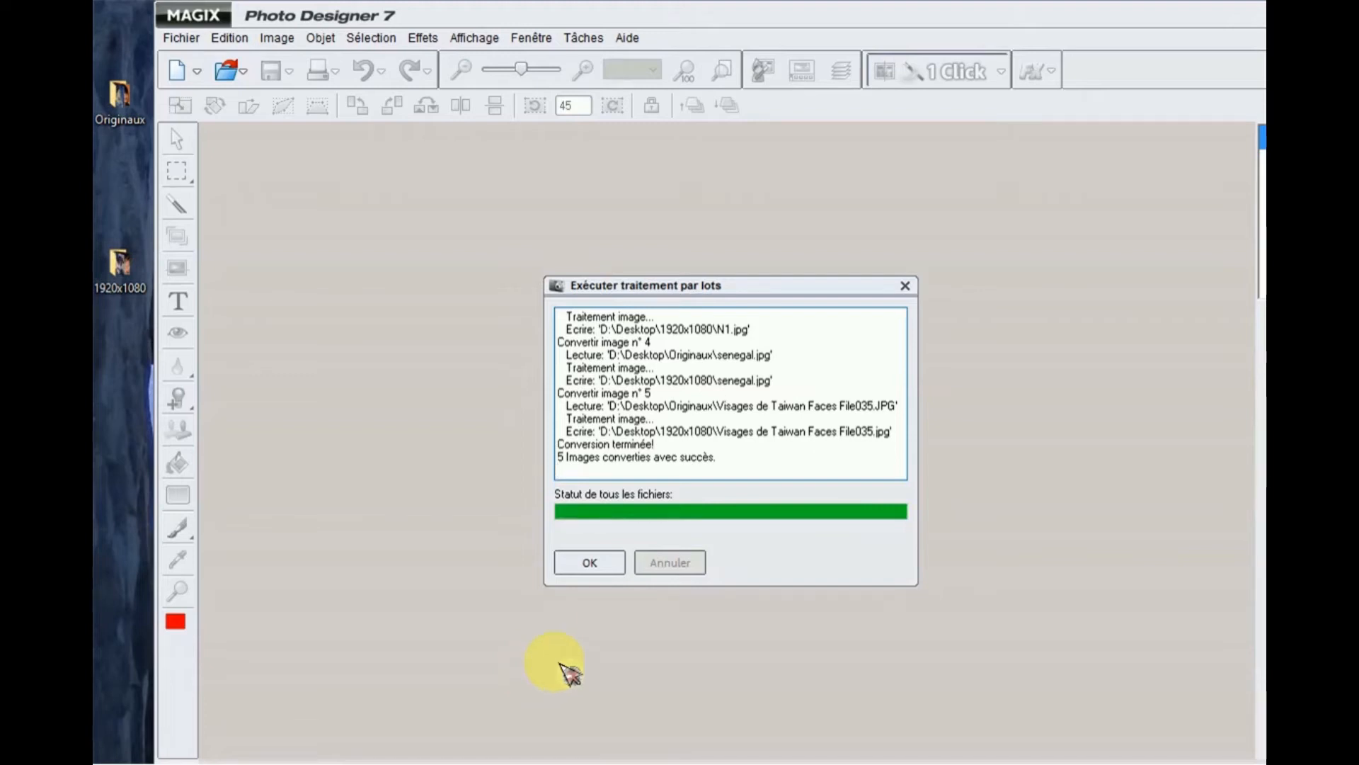
pyautogui.click(586, 562)
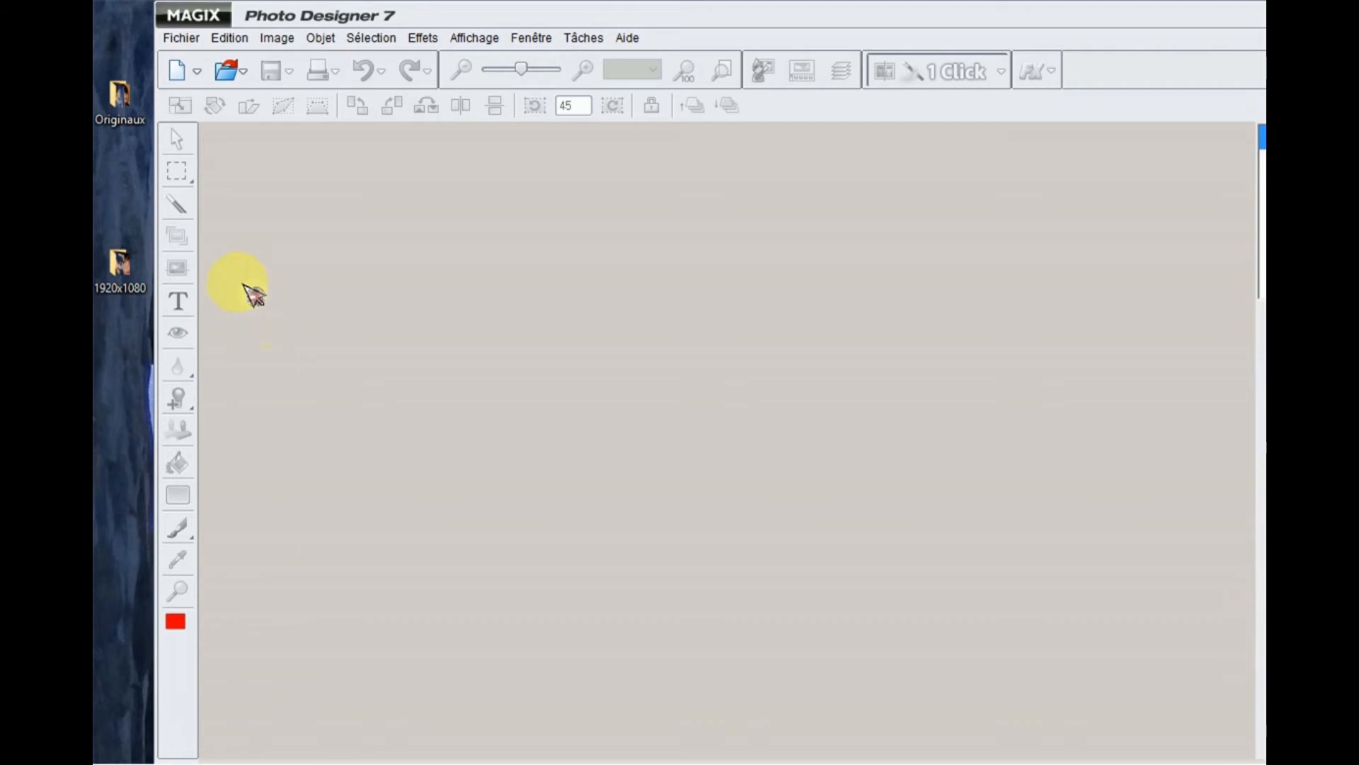
# - Open the 1920x1080 desktop folder and check the image dimensions in the detailed properties of Andy1.jpg
pyautogui.doubleClick(120, 264)
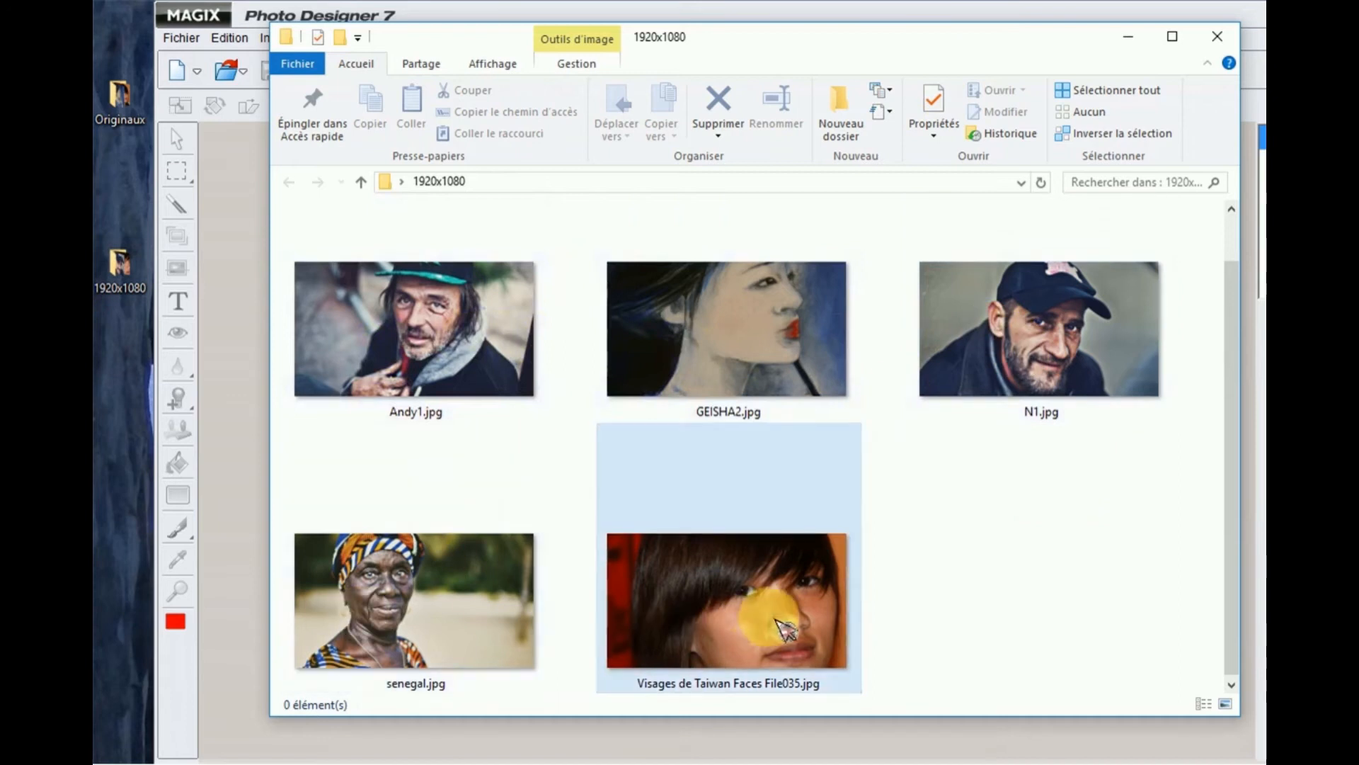
pyautogui.rightClick(463, 369)
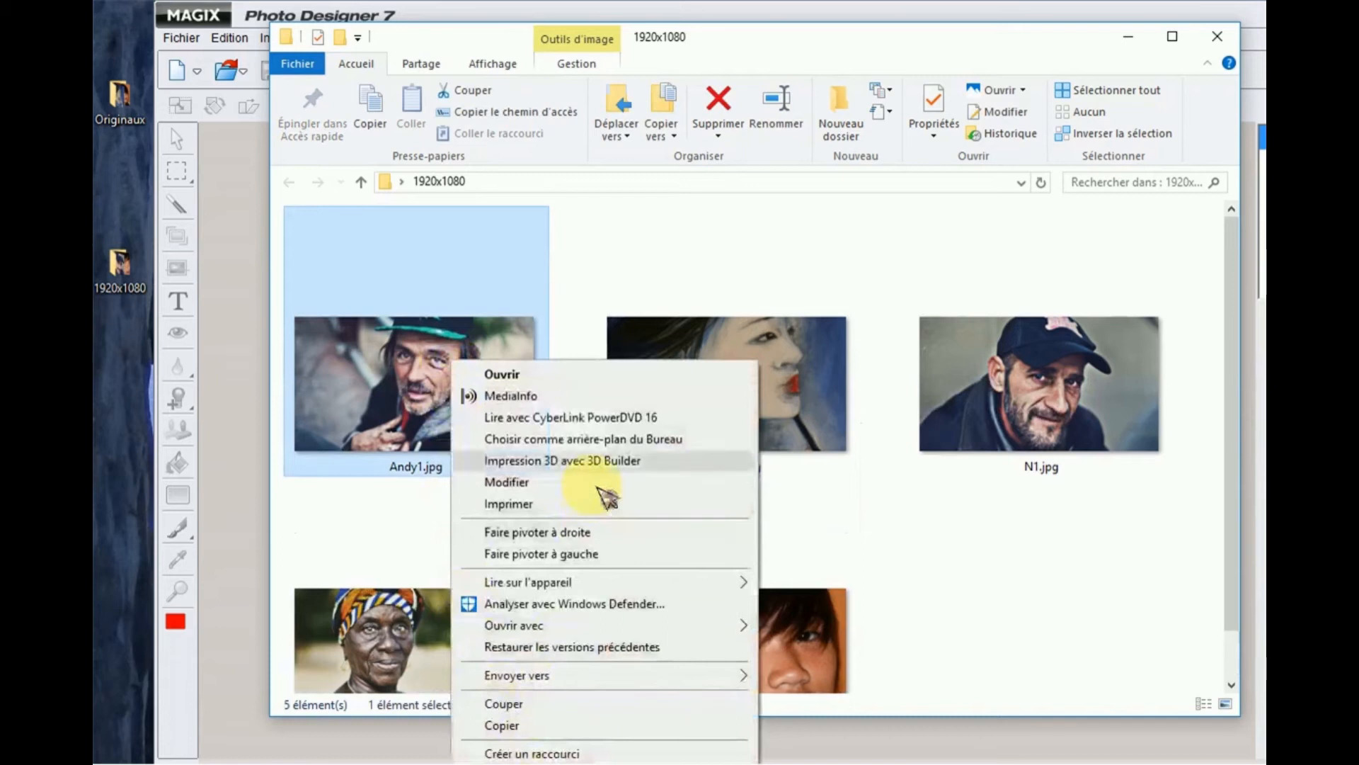
pyautogui.click(608, 284)
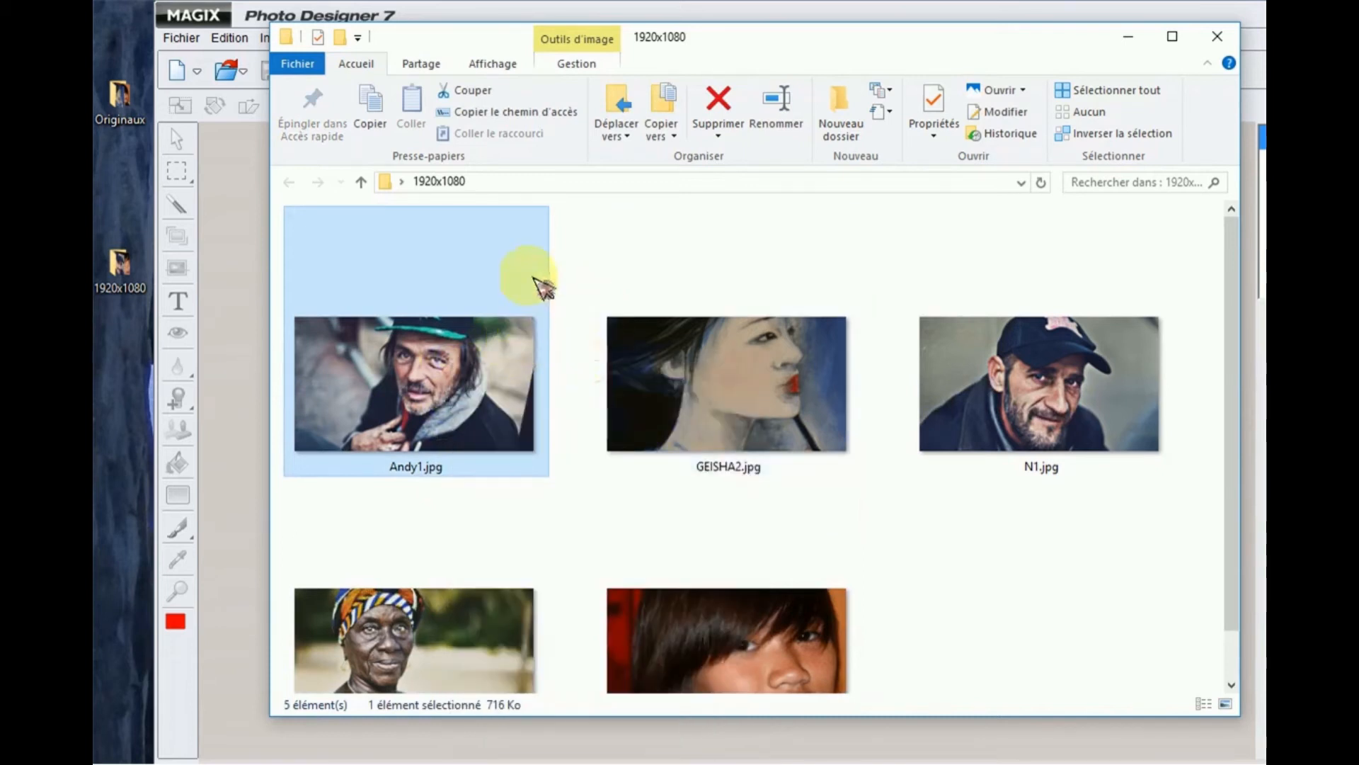
pyautogui.rightClick(507, 283)
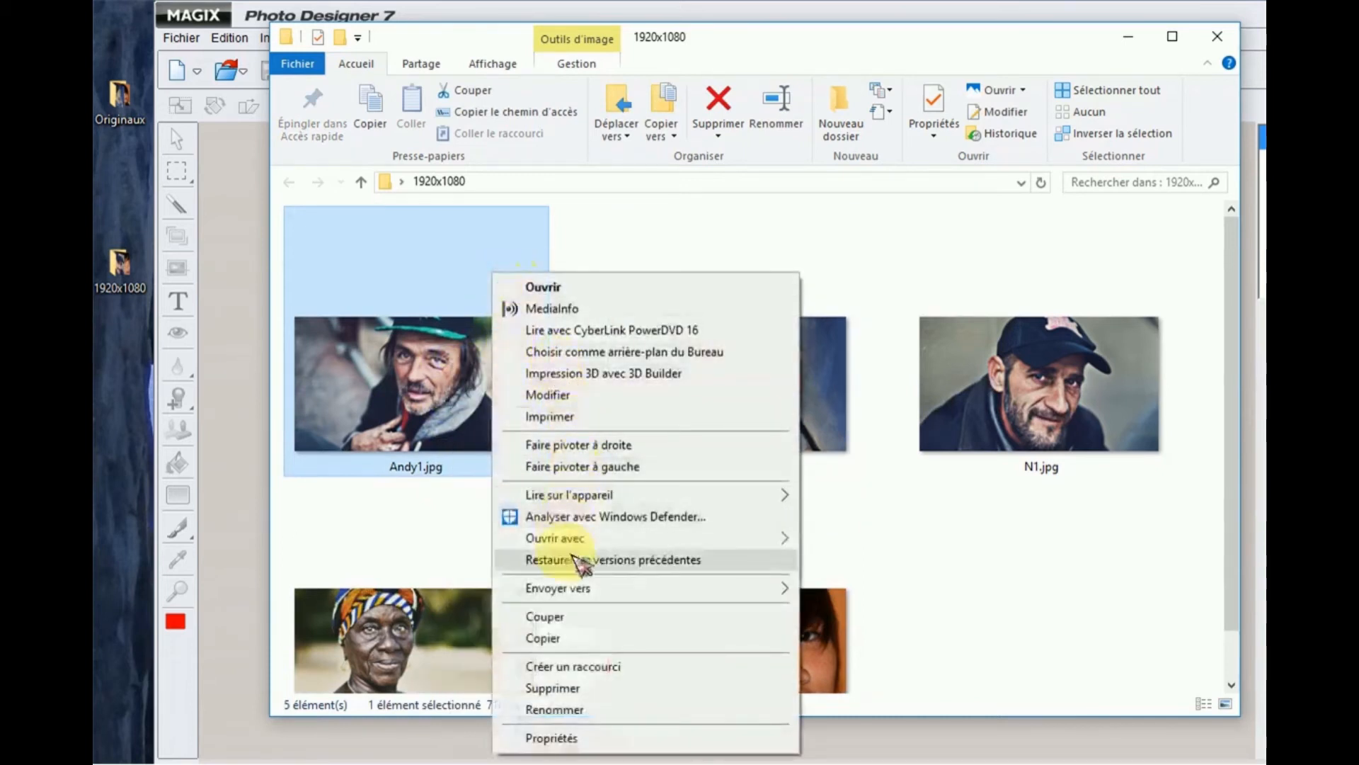
pyautogui.click(562, 736)
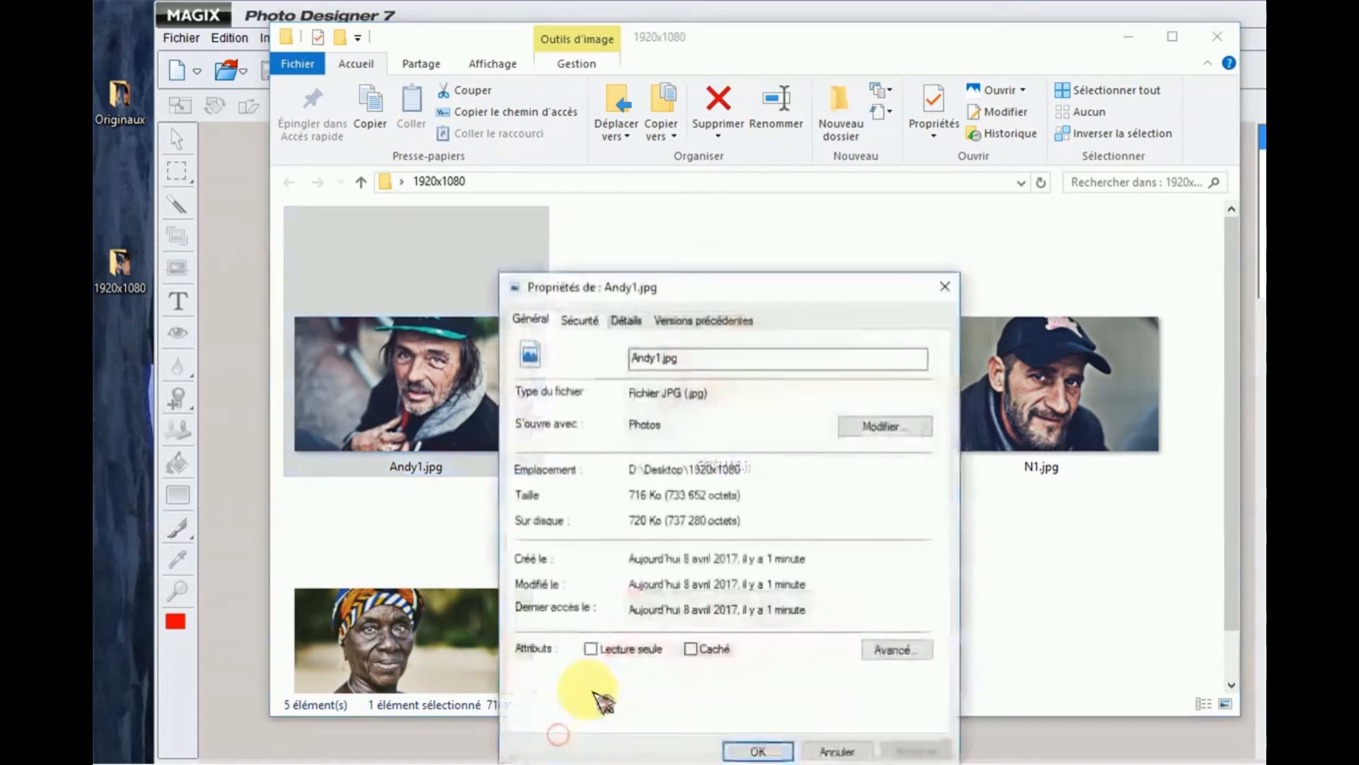
pyautogui.click(624, 320)
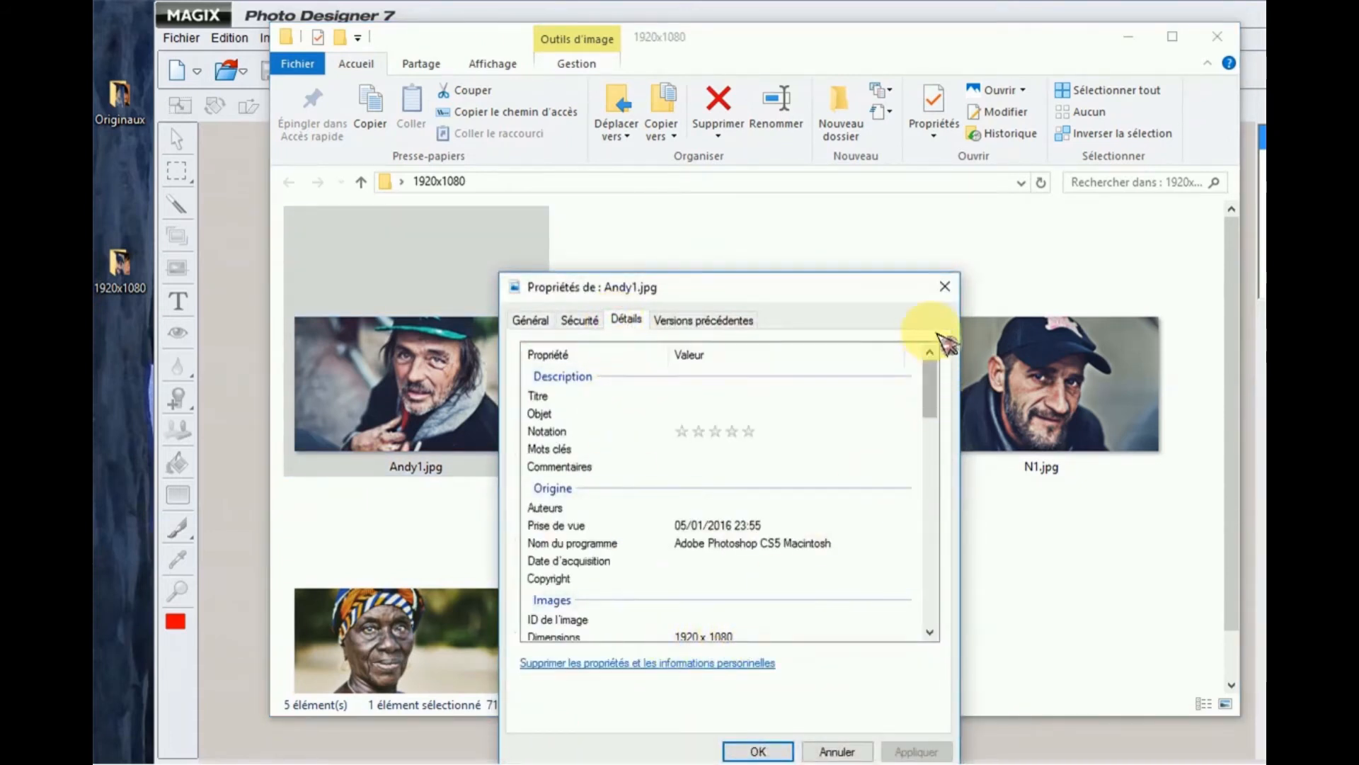
pyautogui.click(944, 290)
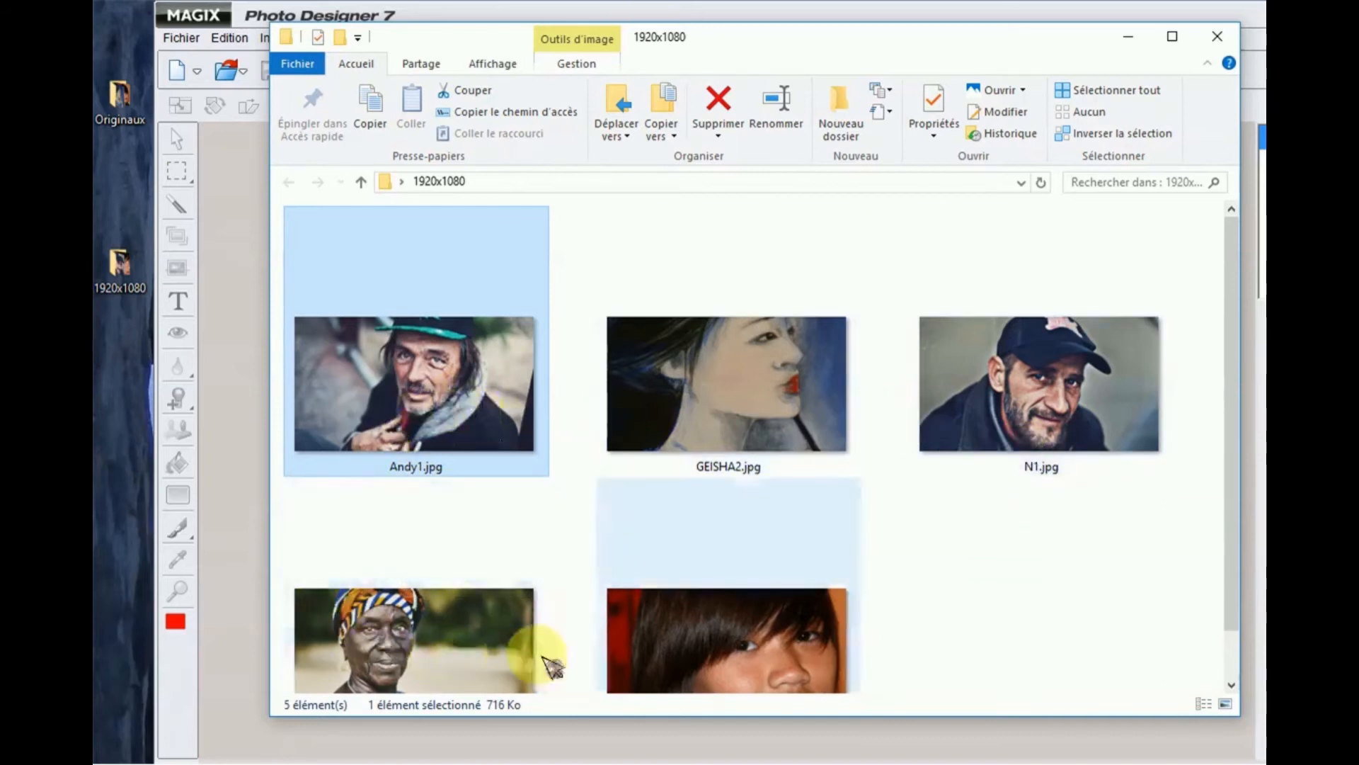
# - Look over the remaining converted images in the 1920x1080 folder and minimise its window
pyautogui.click(1130, 39)
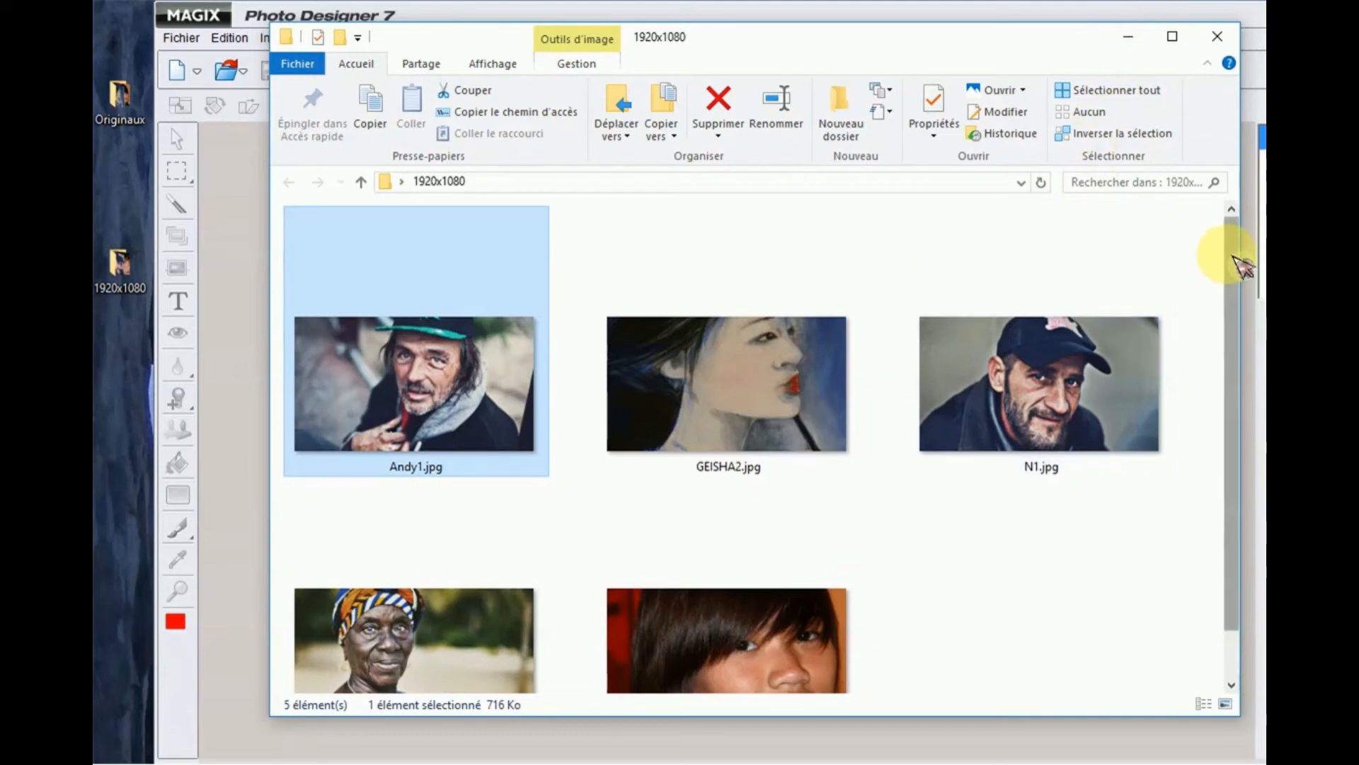
pyautogui.scroll(-2, 1225, 279)
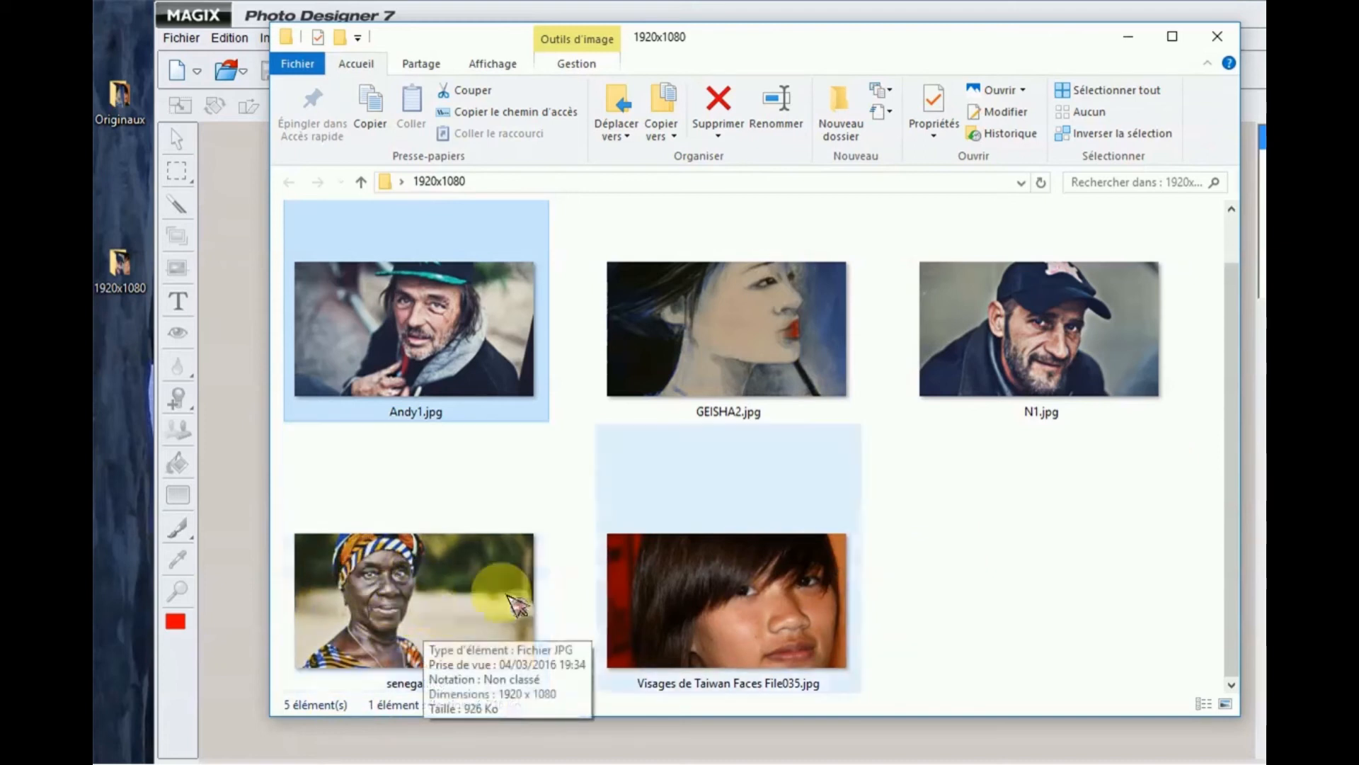
pyautogui.click(1129, 39)
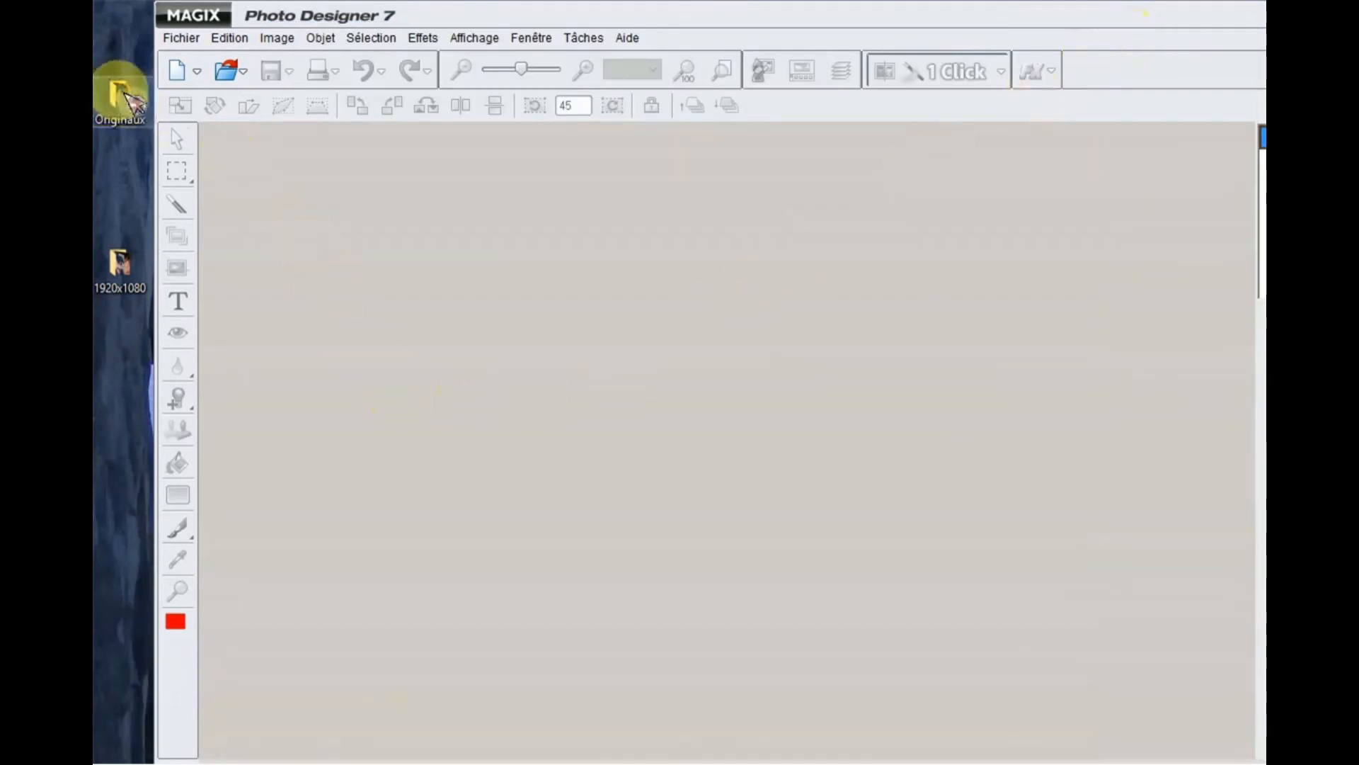
# - Open senegal.jpg from the Originaux folder and display its image information
pyautogui.click(185, 38)
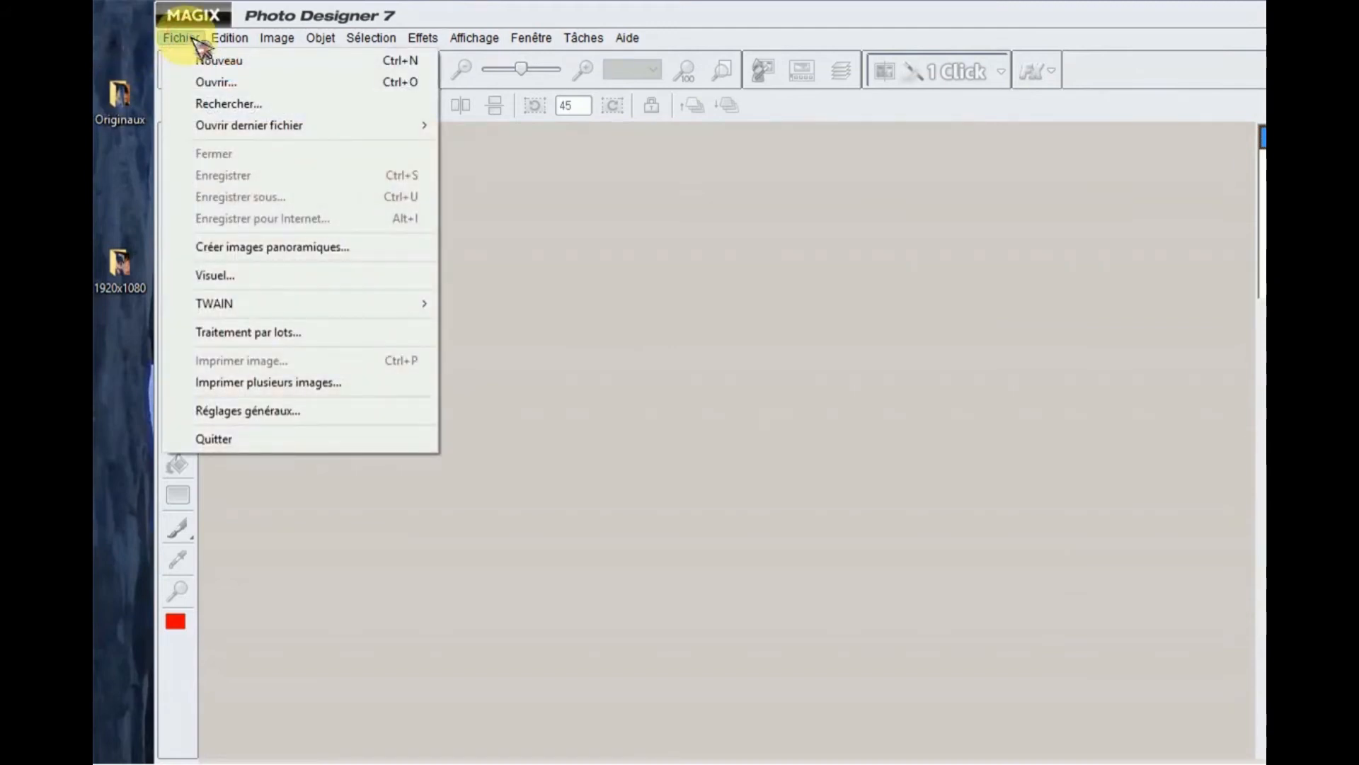
pyautogui.click(214, 82)
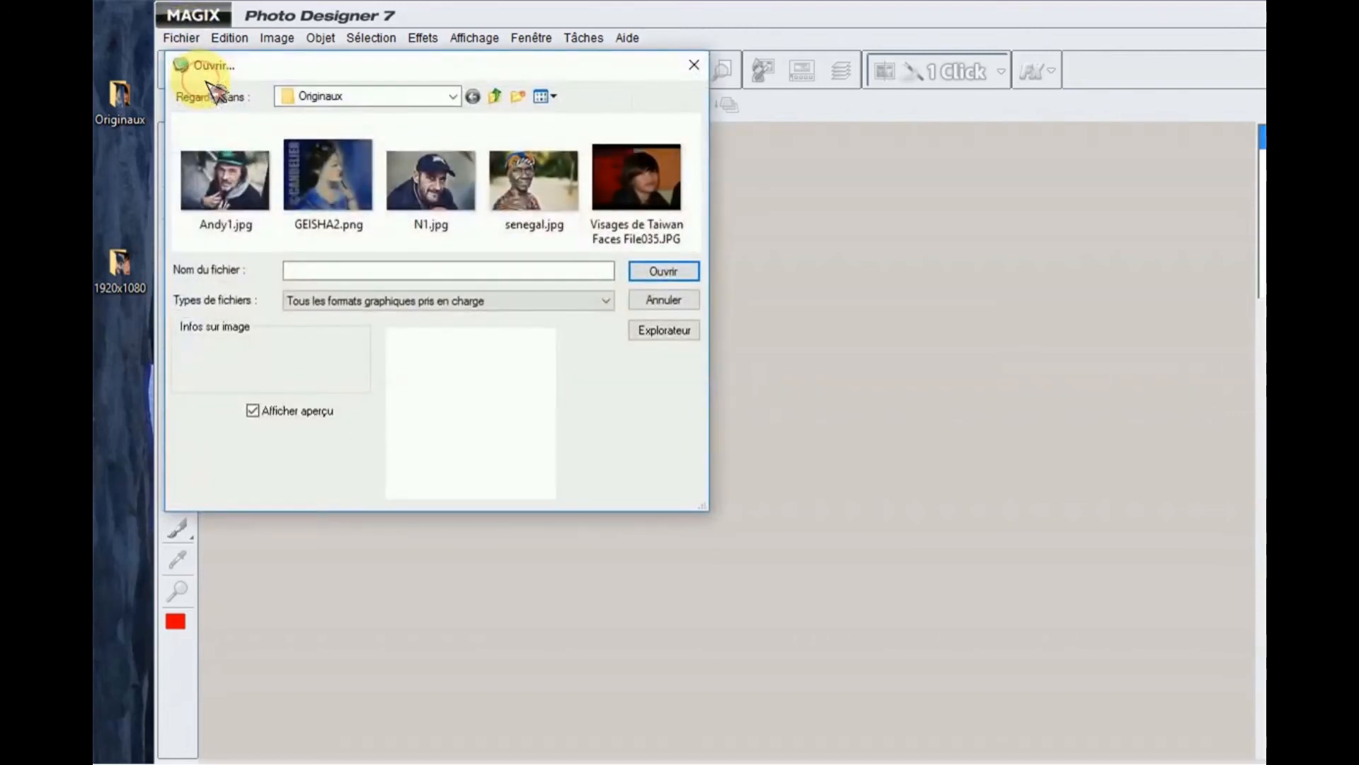
pyautogui.click(531, 198)
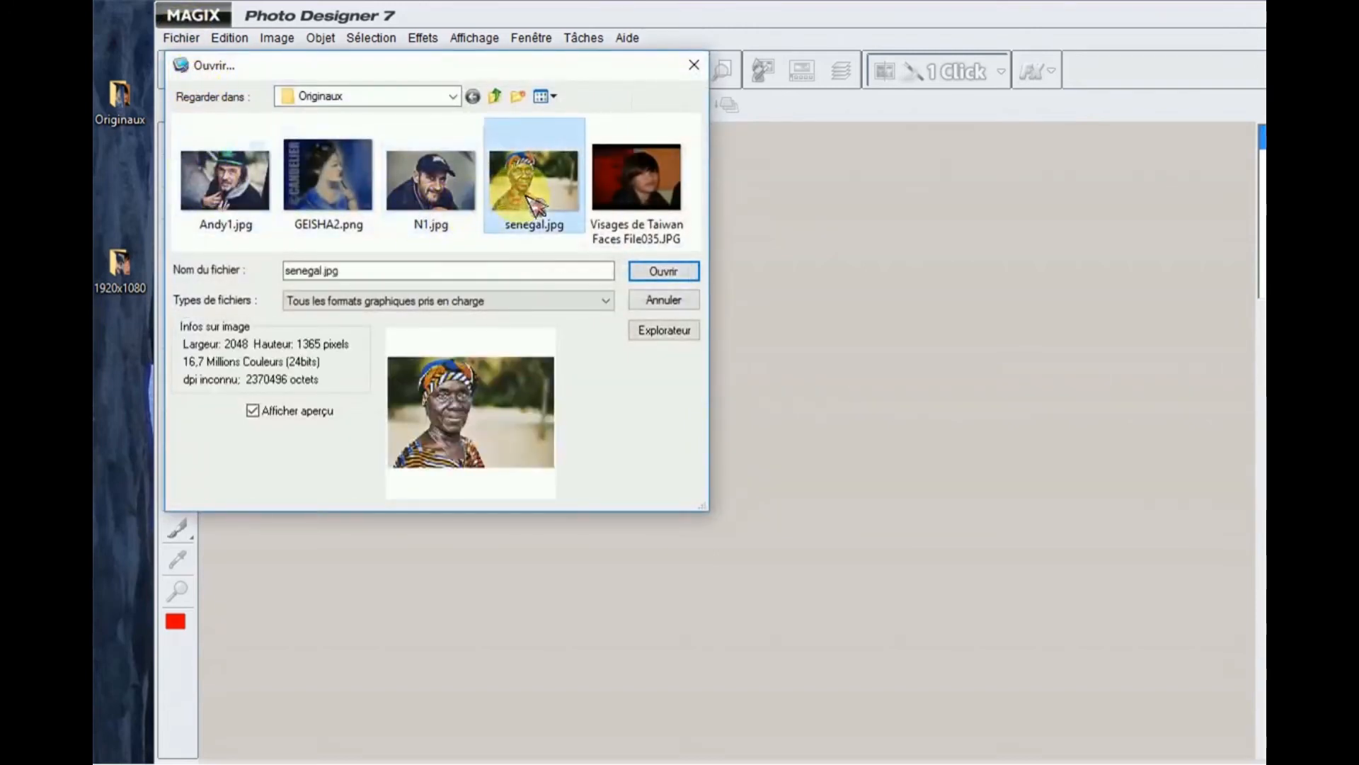
pyautogui.click(663, 271)
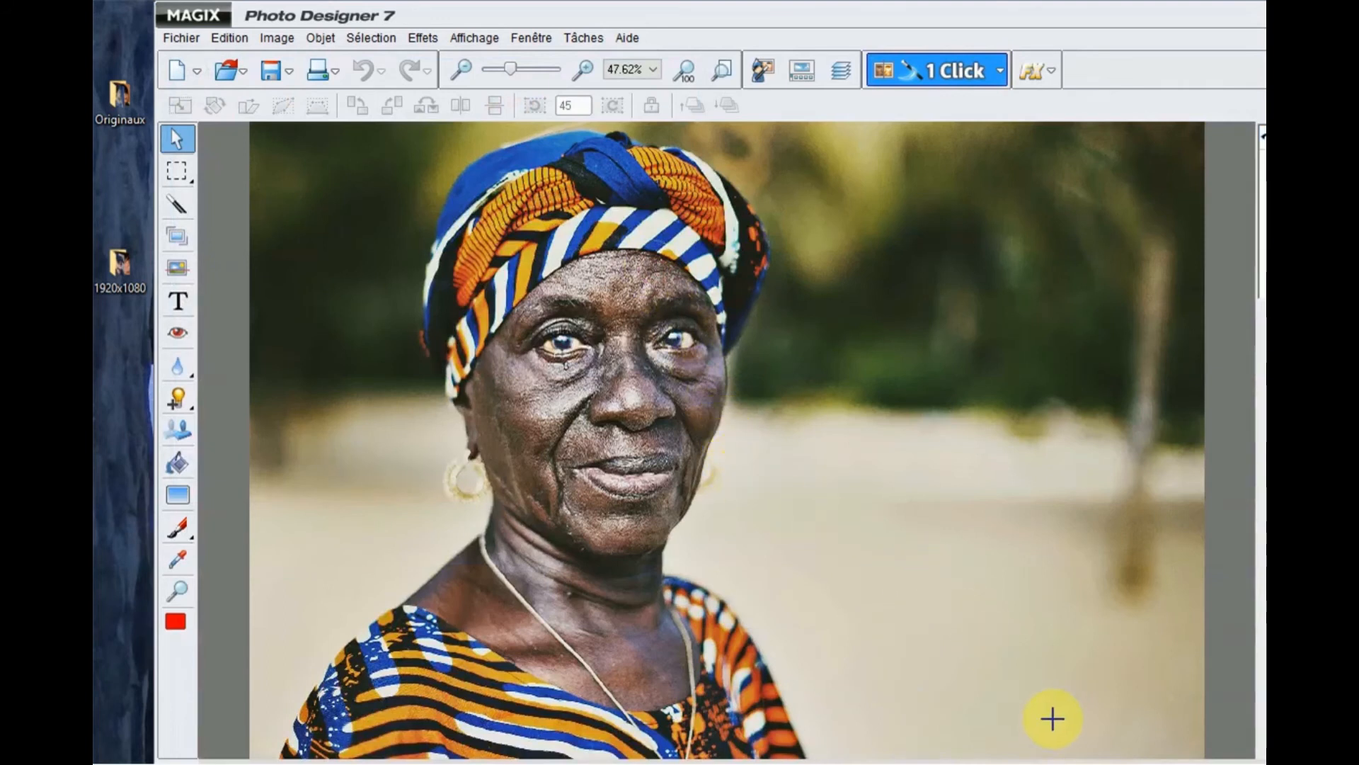
pyautogui.click(286, 41)
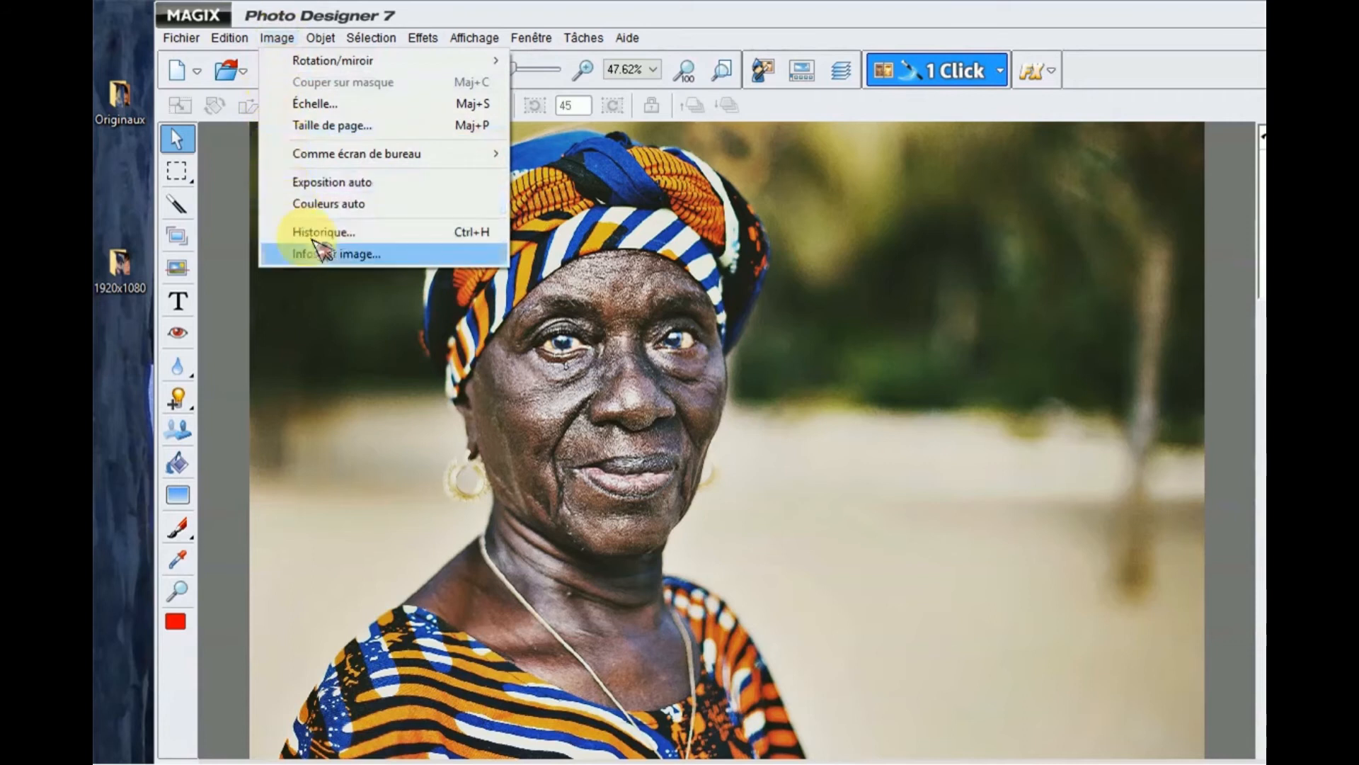
pyautogui.click(337, 256)
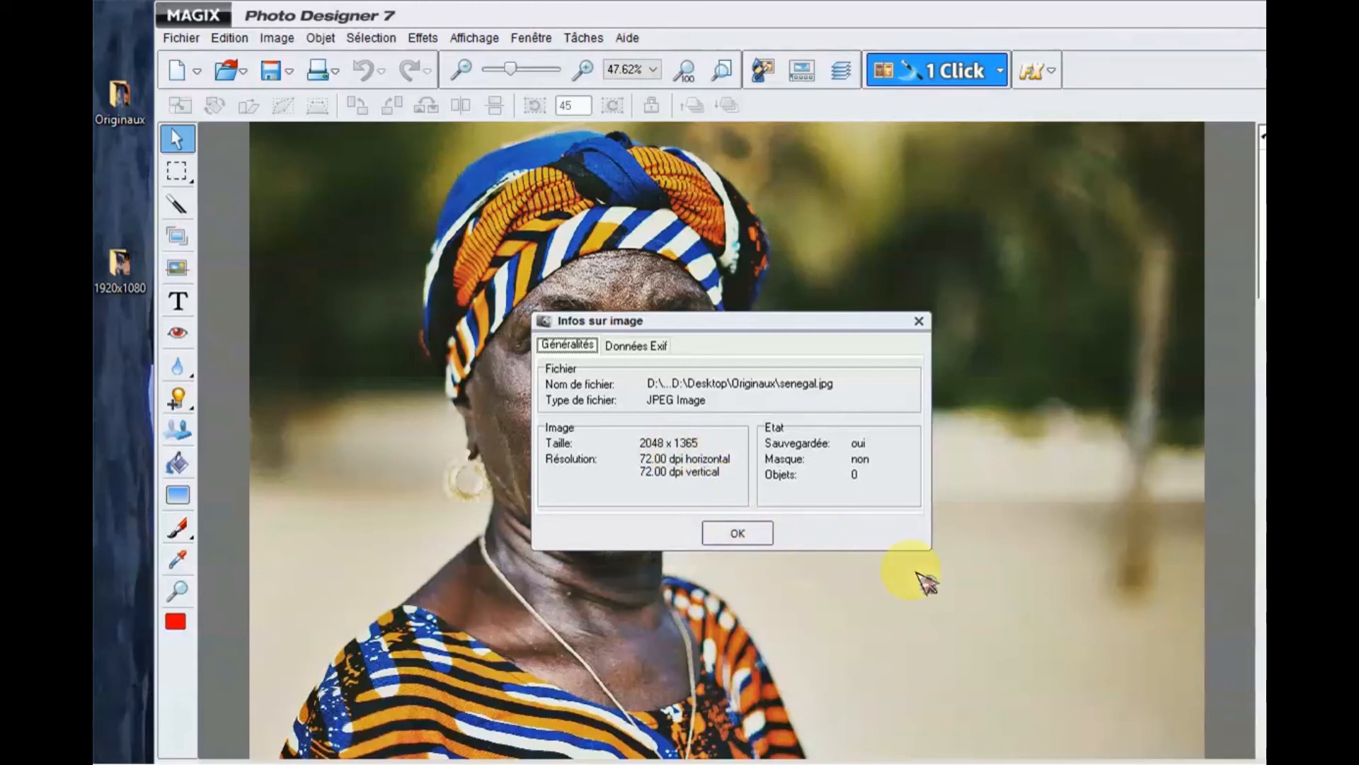
# - Switch to Calculator, compute 2048 ÷ 16 × 9 to find the 16:9 height, and close it along with the image information
pyautogui.hotkey('alt', 'Tab')
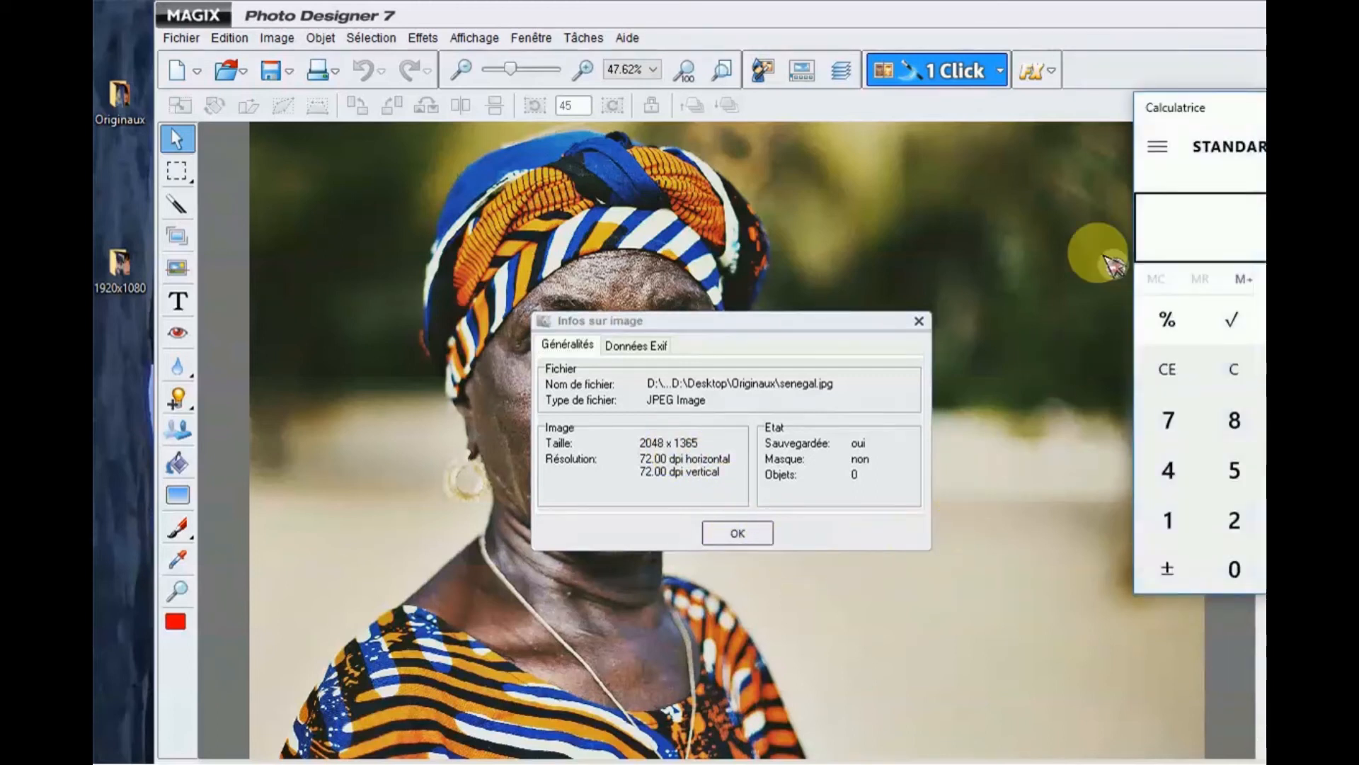
pyautogui.moveTo(1250, 120); pyautogui.dragTo(1079, 130)
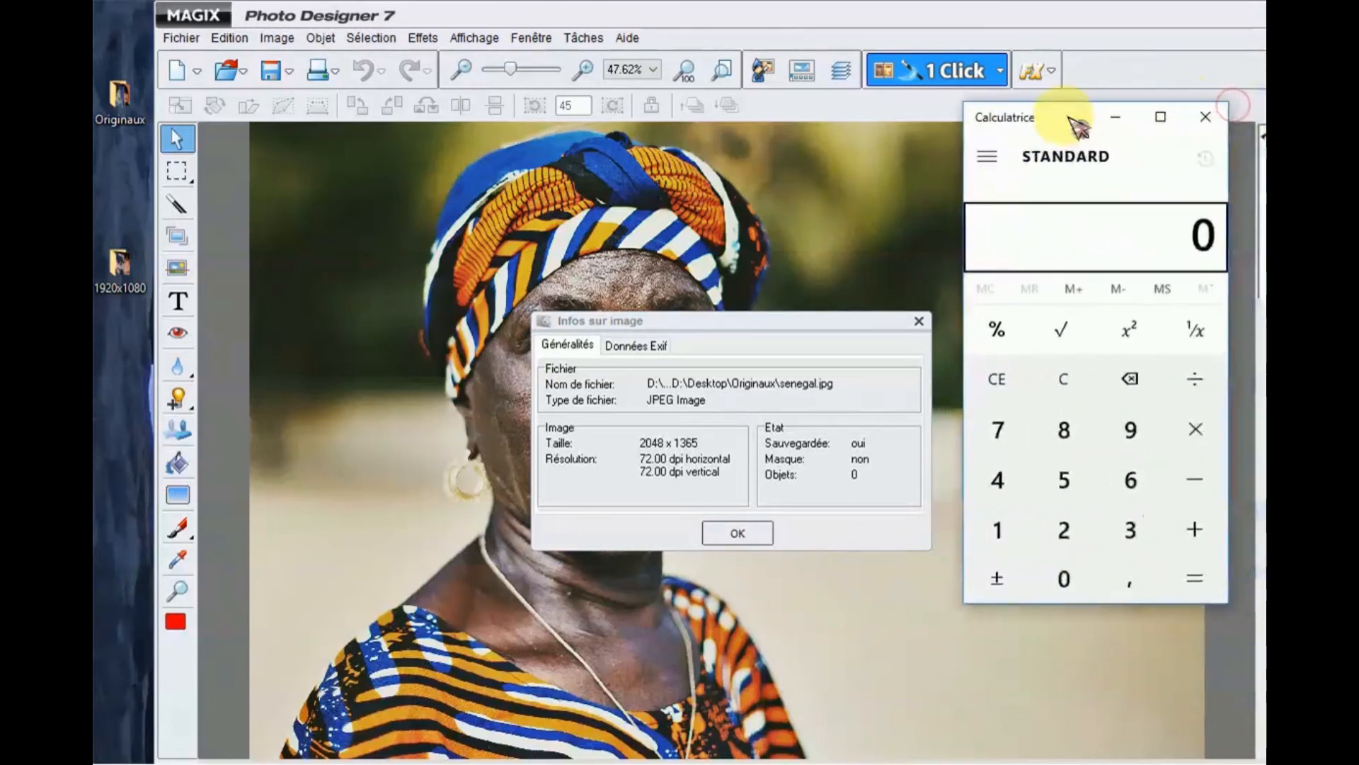
pyautogui.click(1066, 539)
pyautogui.click(1064, 577)
pyautogui.click(999, 483)
pyautogui.click(1073, 445)
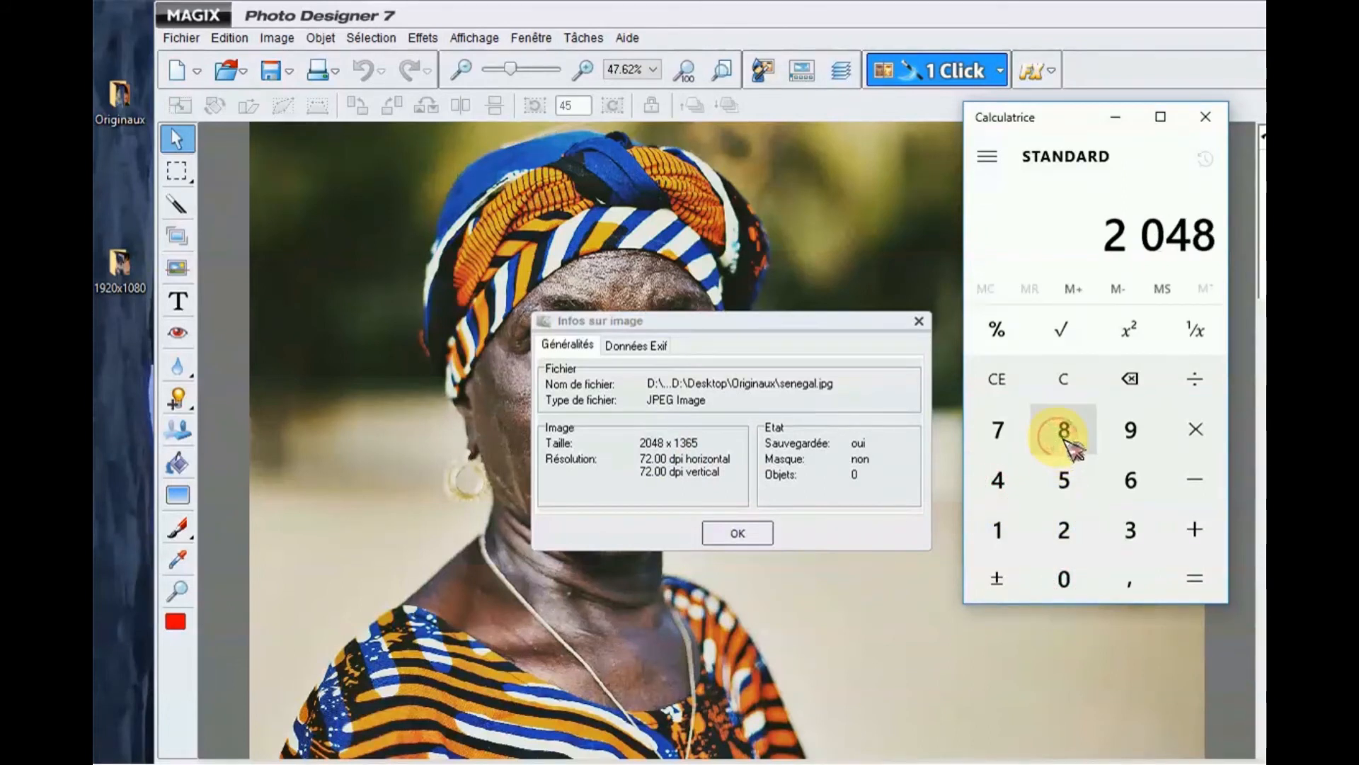
pyautogui.click(1189, 379)
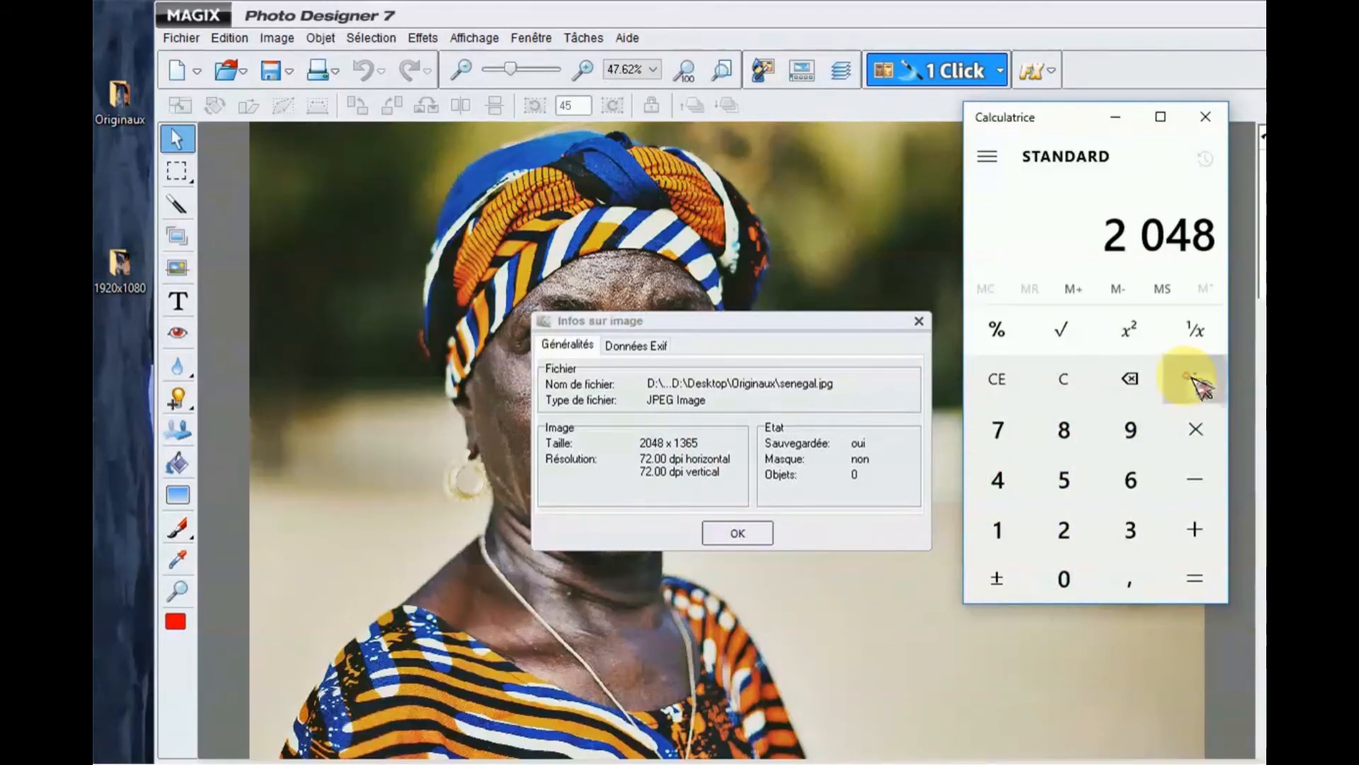
pyautogui.click(996, 536)
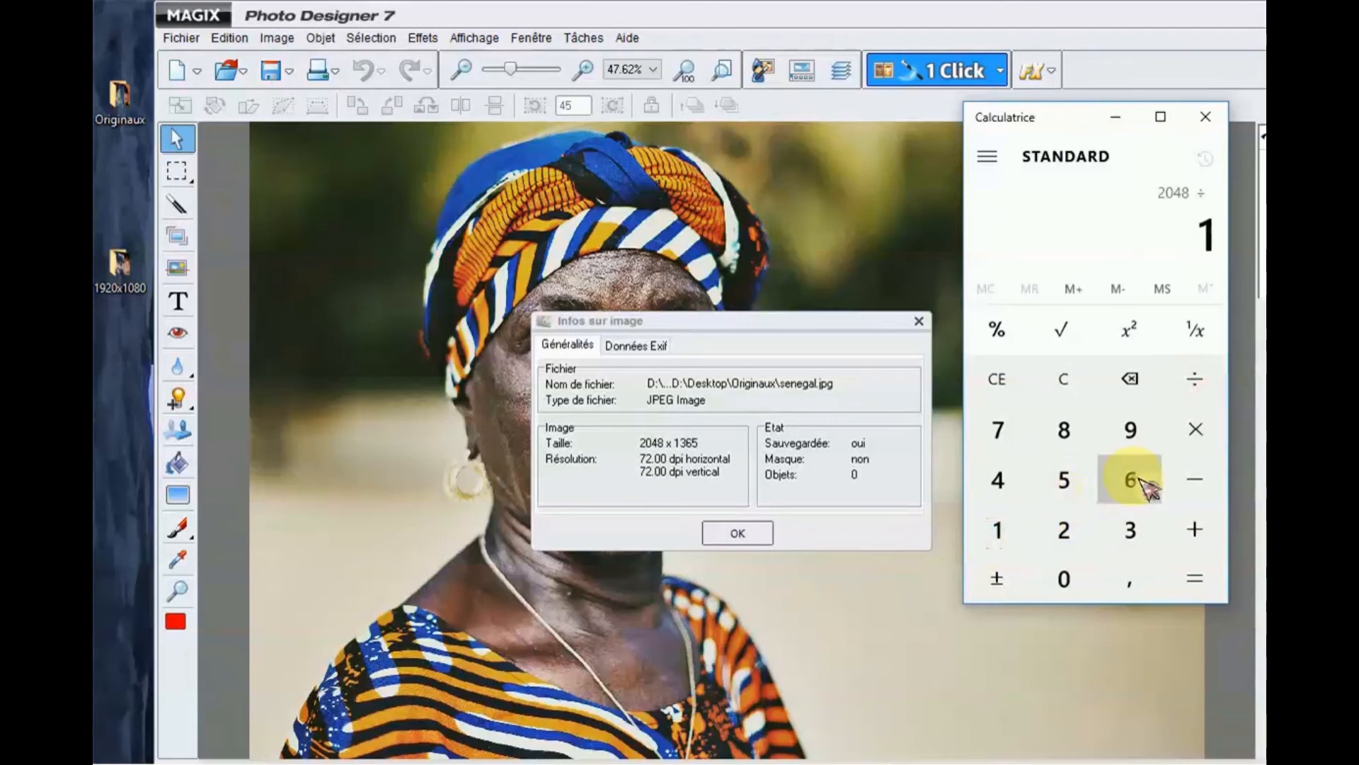
pyautogui.click(1130, 478)
pyautogui.click(1203, 446)
pyautogui.click(1135, 436)
pyautogui.click(1203, 582)
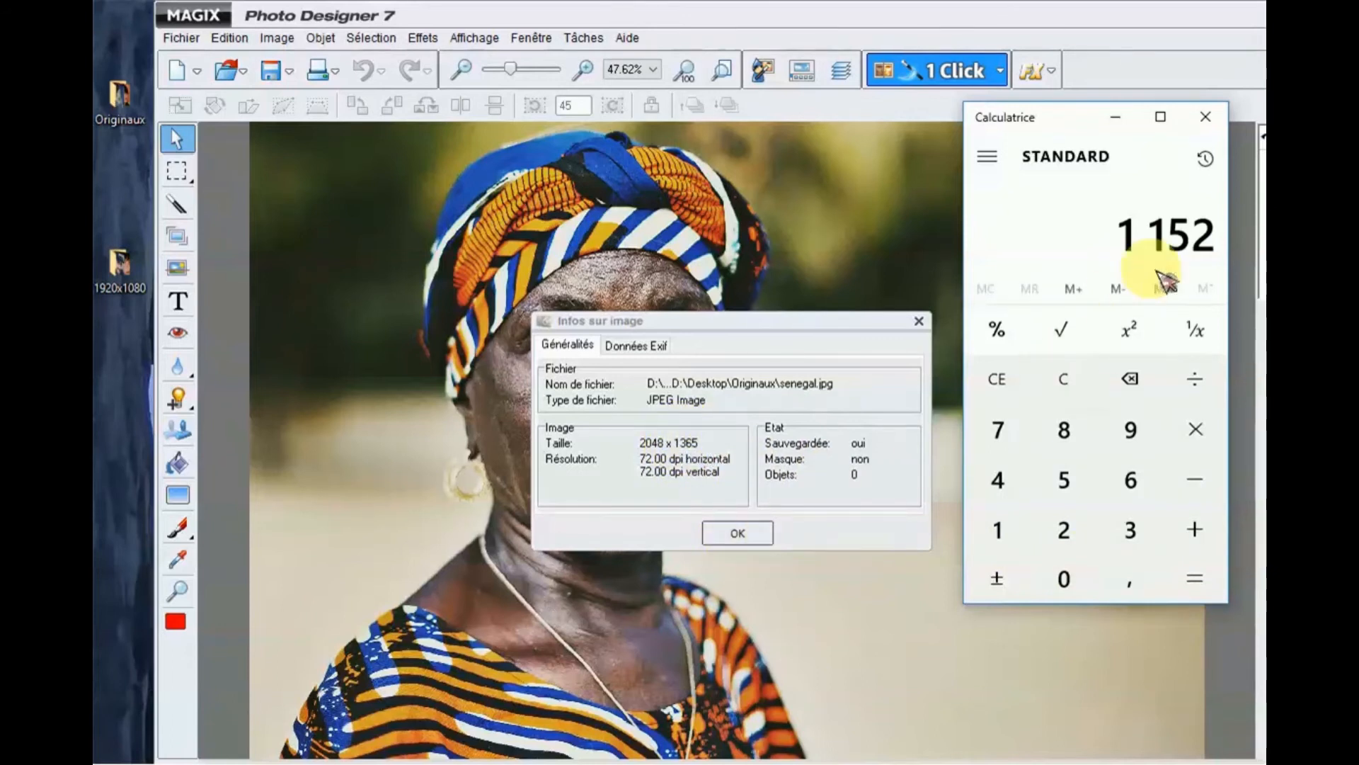
pyautogui.click(1207, 120)
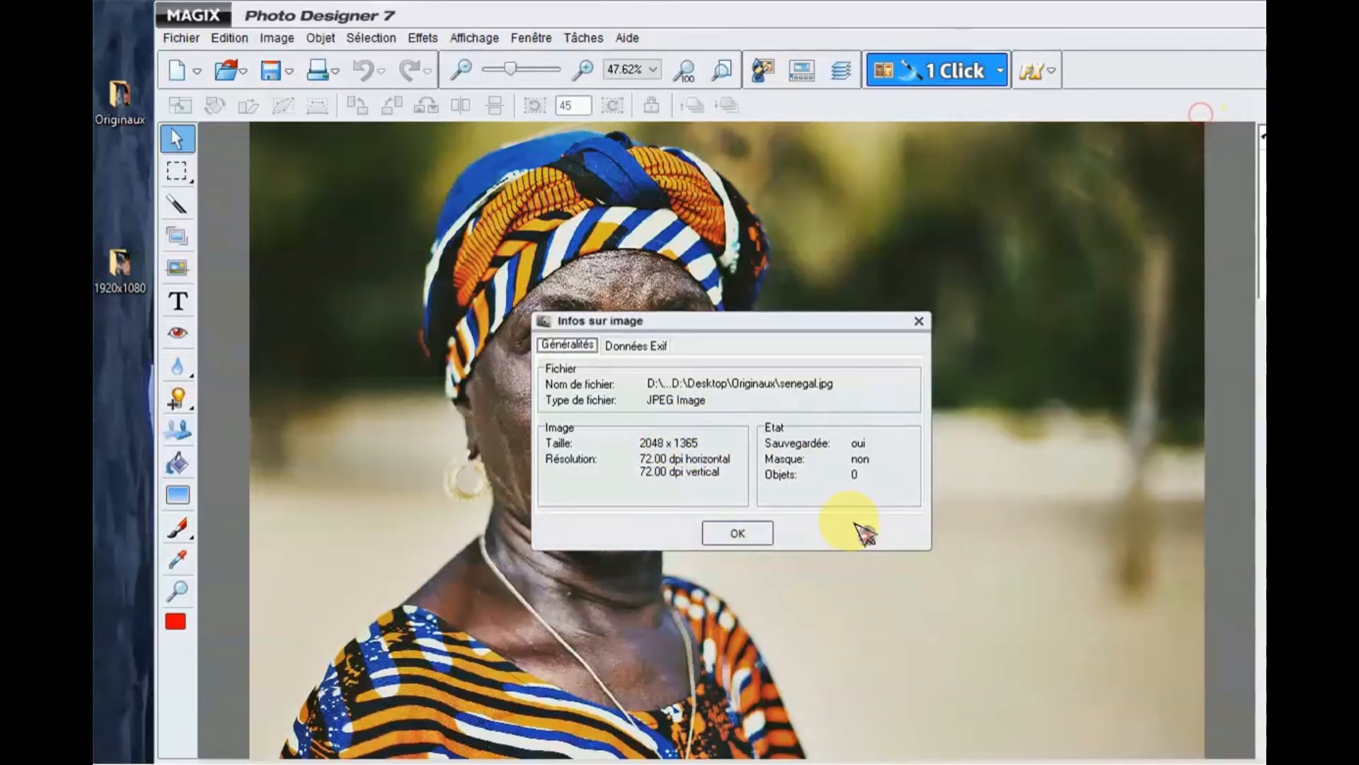
pyautogui.click(737, 534)
# - Change the page size of senegal.jpg to a height of 1152 pixels, keeping the 2048-pixel width and centred placement
pyautogui.click(278, 39)
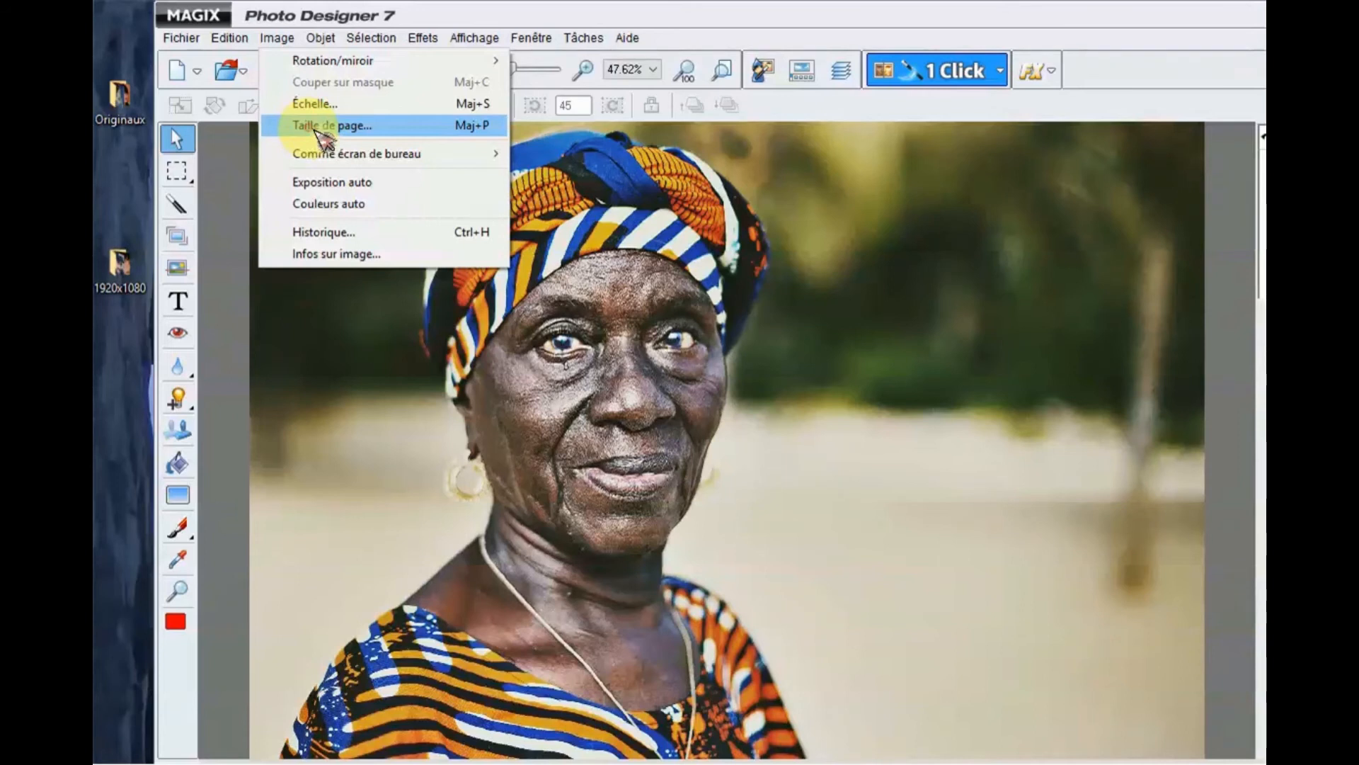
pyautogui.click(315, 129)
pyautogui.click(787, 367)
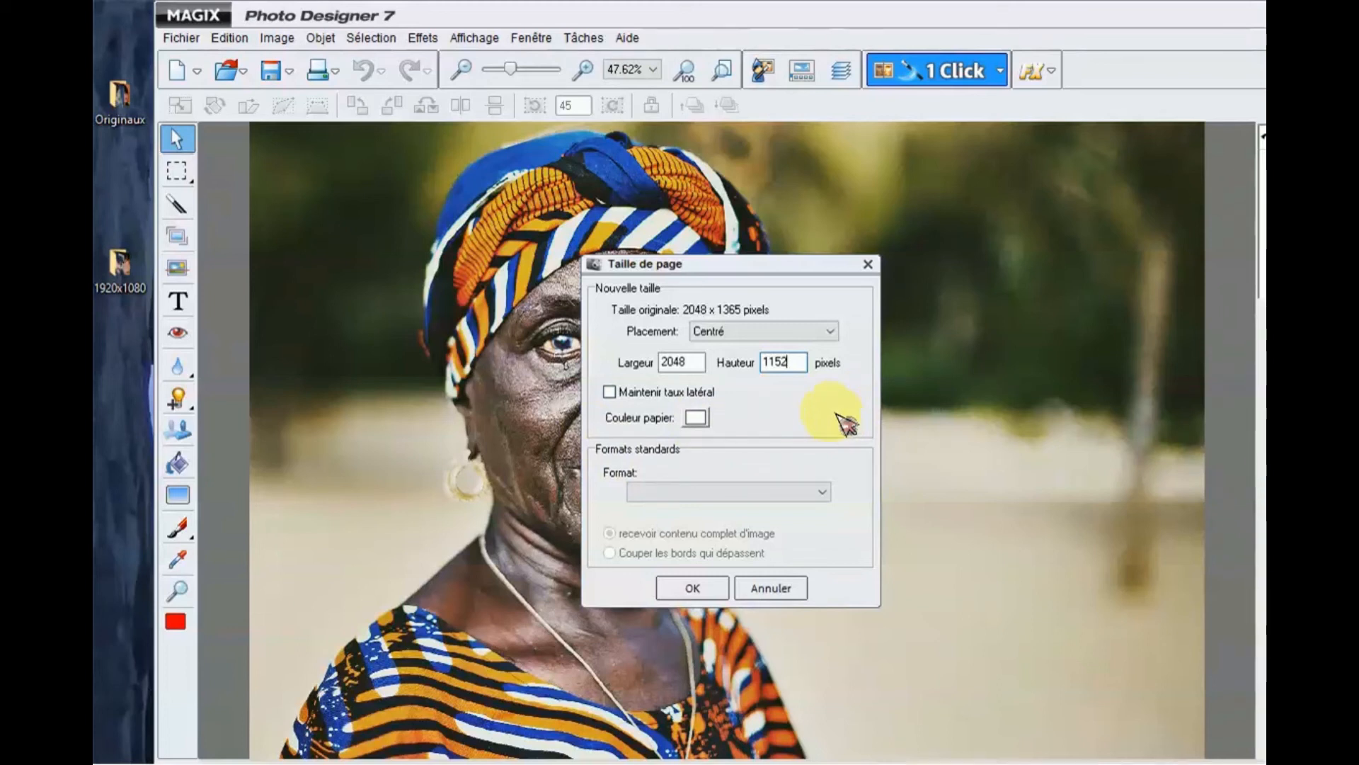
pyautogui.click(694, 591)
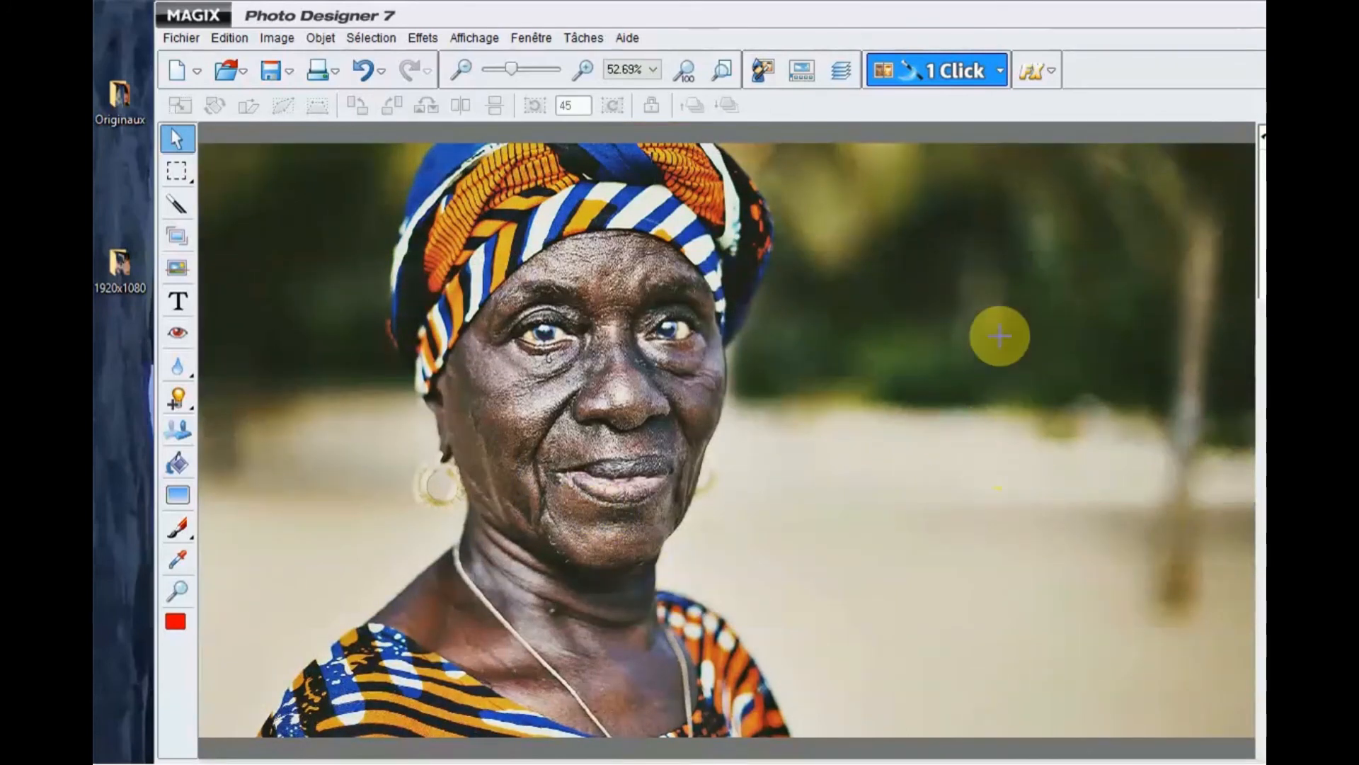
# - Check the resized page's pixel dimensions in the image information of senegal.jpg and dismiss it
pyautogui.click(280, 40)
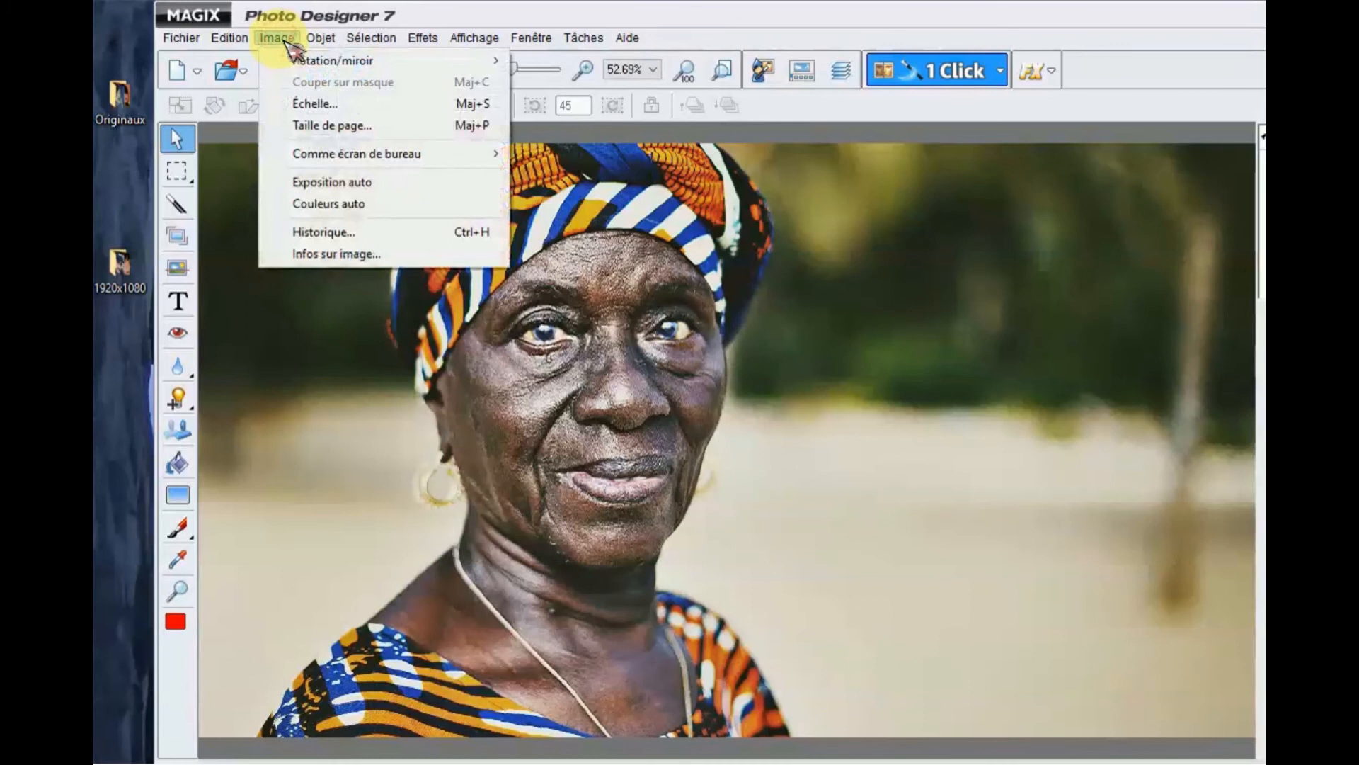
pyautogui.click(334, 253)
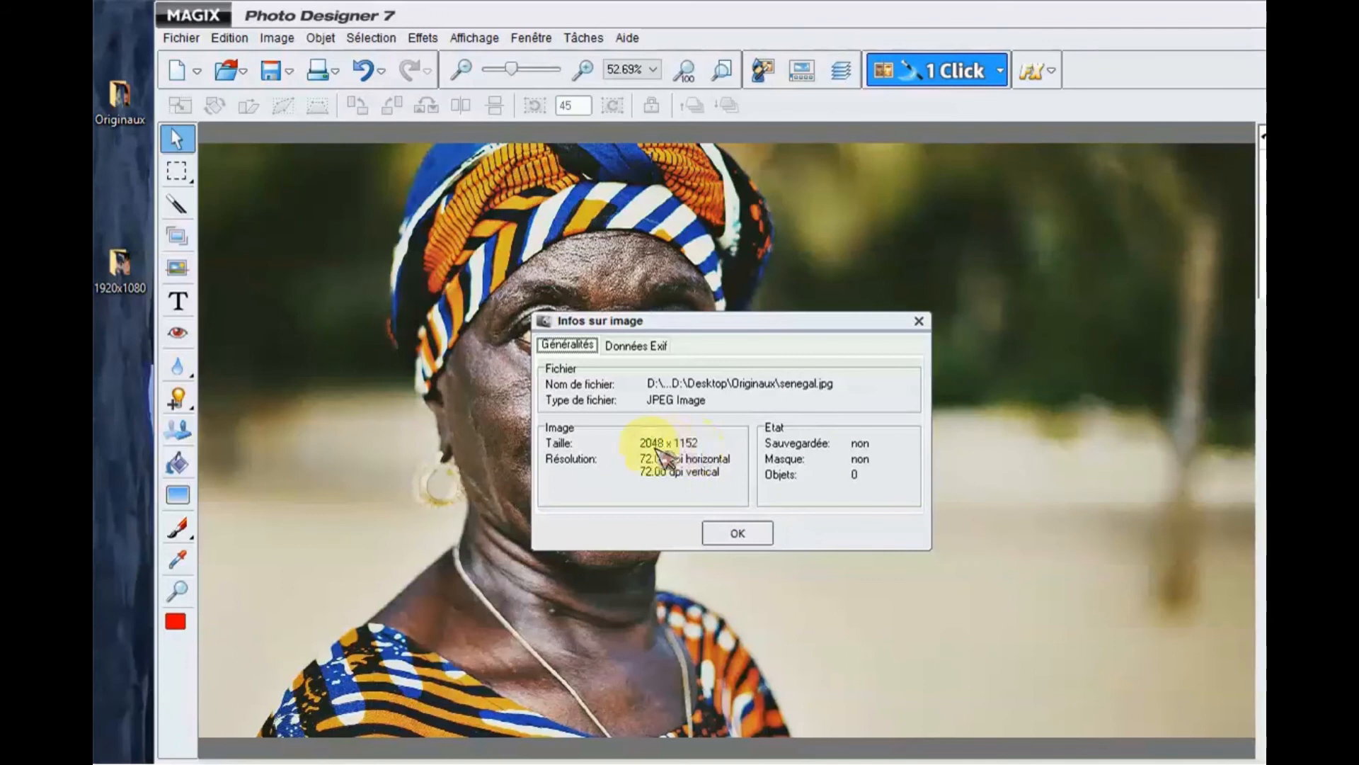
pyautogui.click(736, 534)
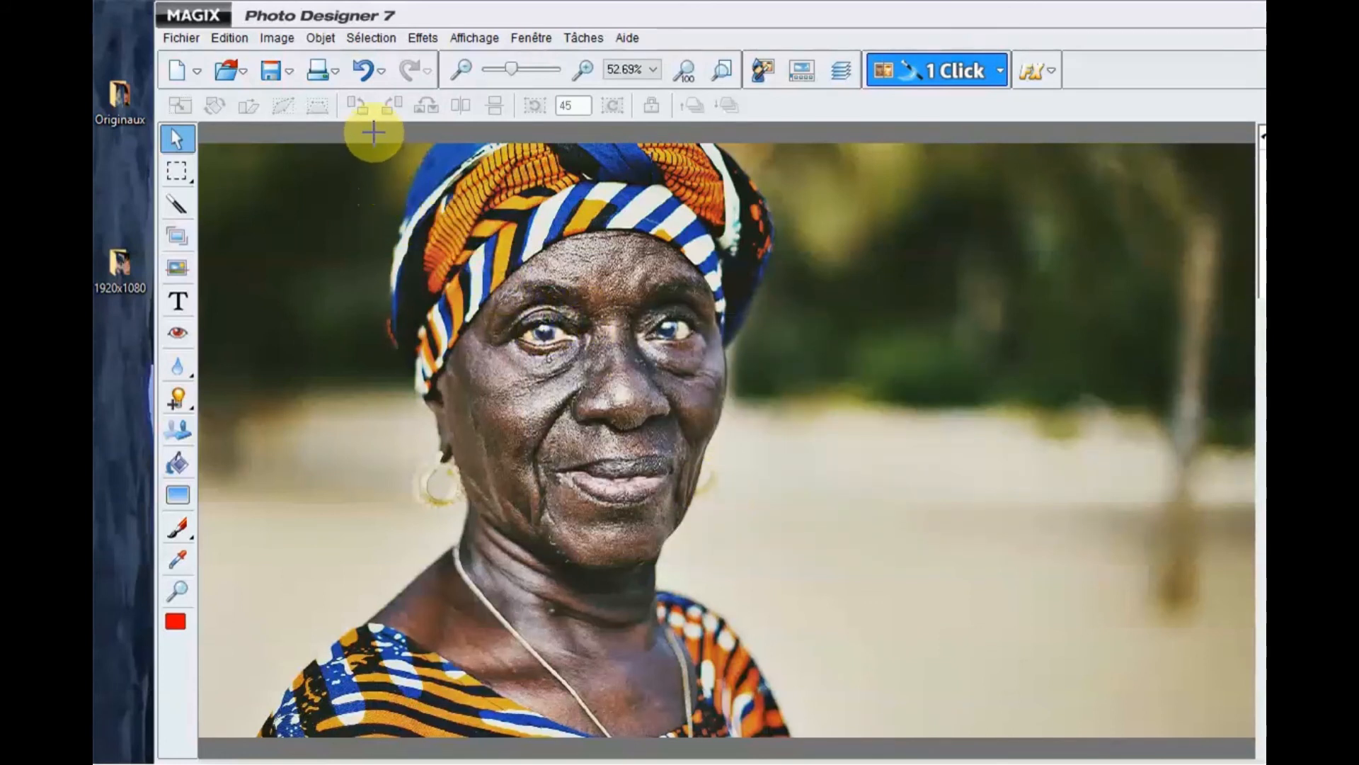
# - Scale the image to a width of 1920 pixels with its aspect ratio maintained and linear interpolation
pyautogui.click(275, 38)
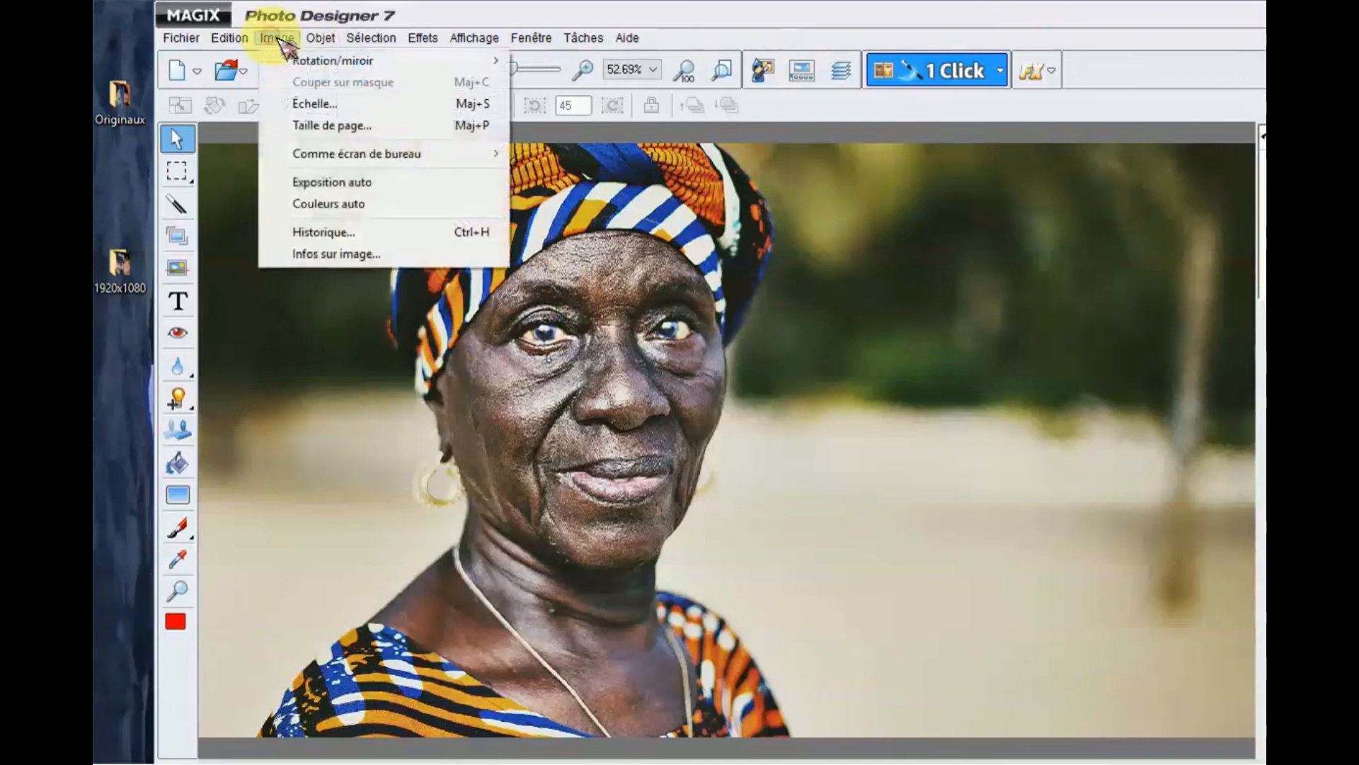
pyautogui.click(305, 104)
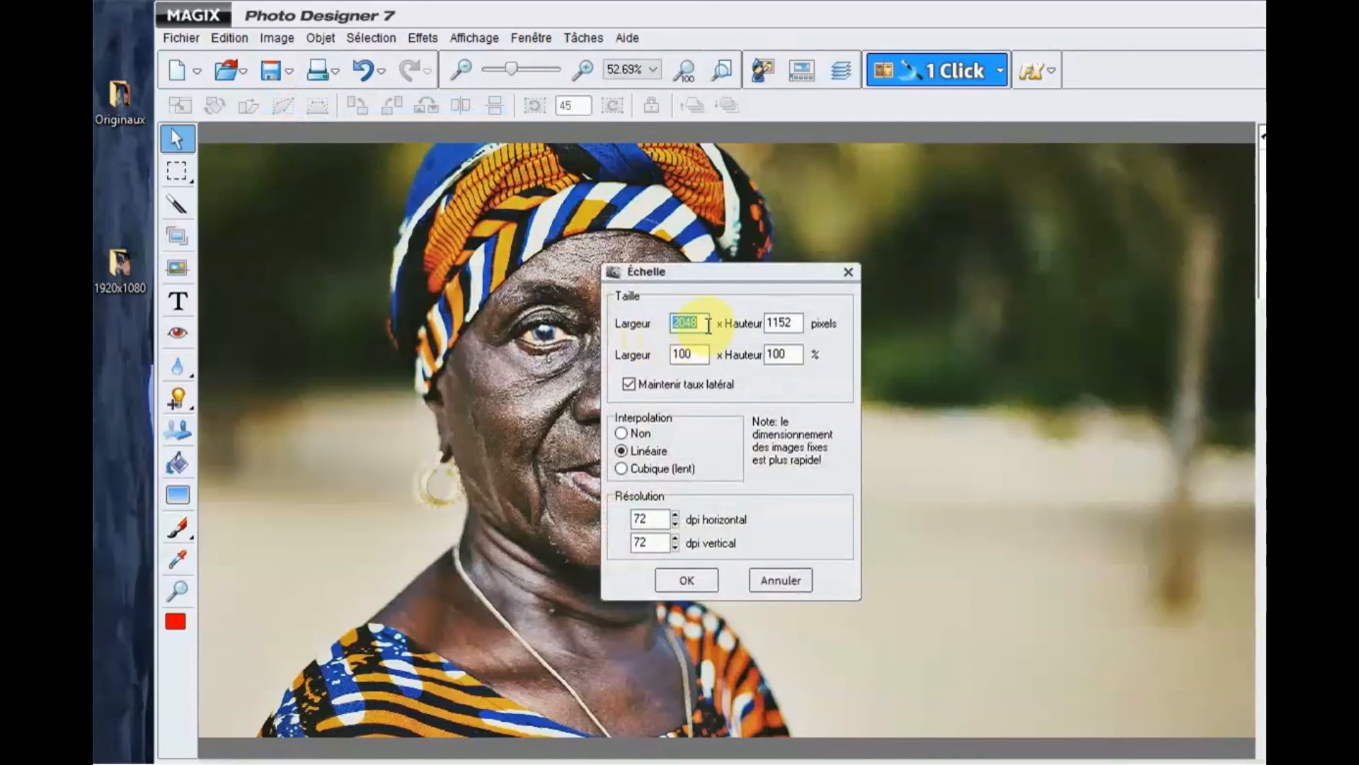
pyautogui.moveTo(708, 326); pyautogui.dragTo(655, 334)
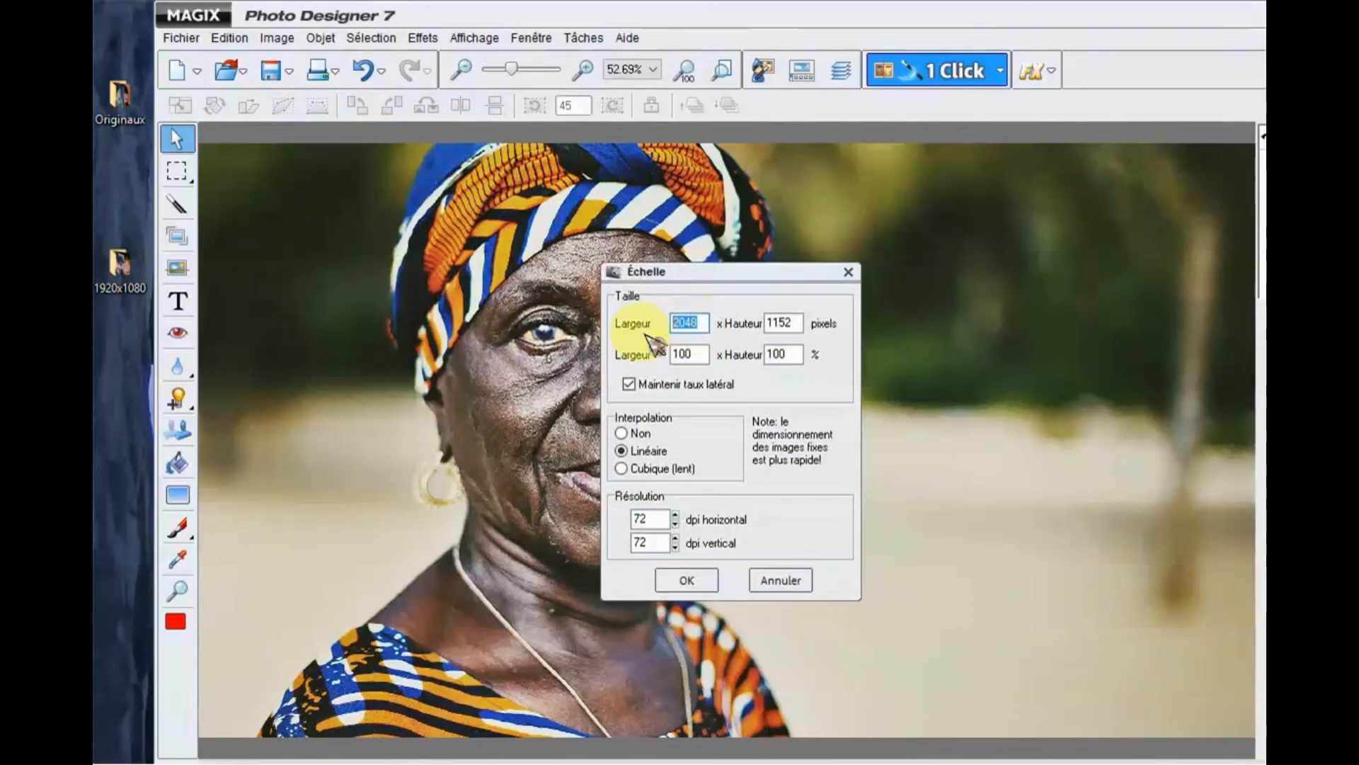
pyautogui.write('19')
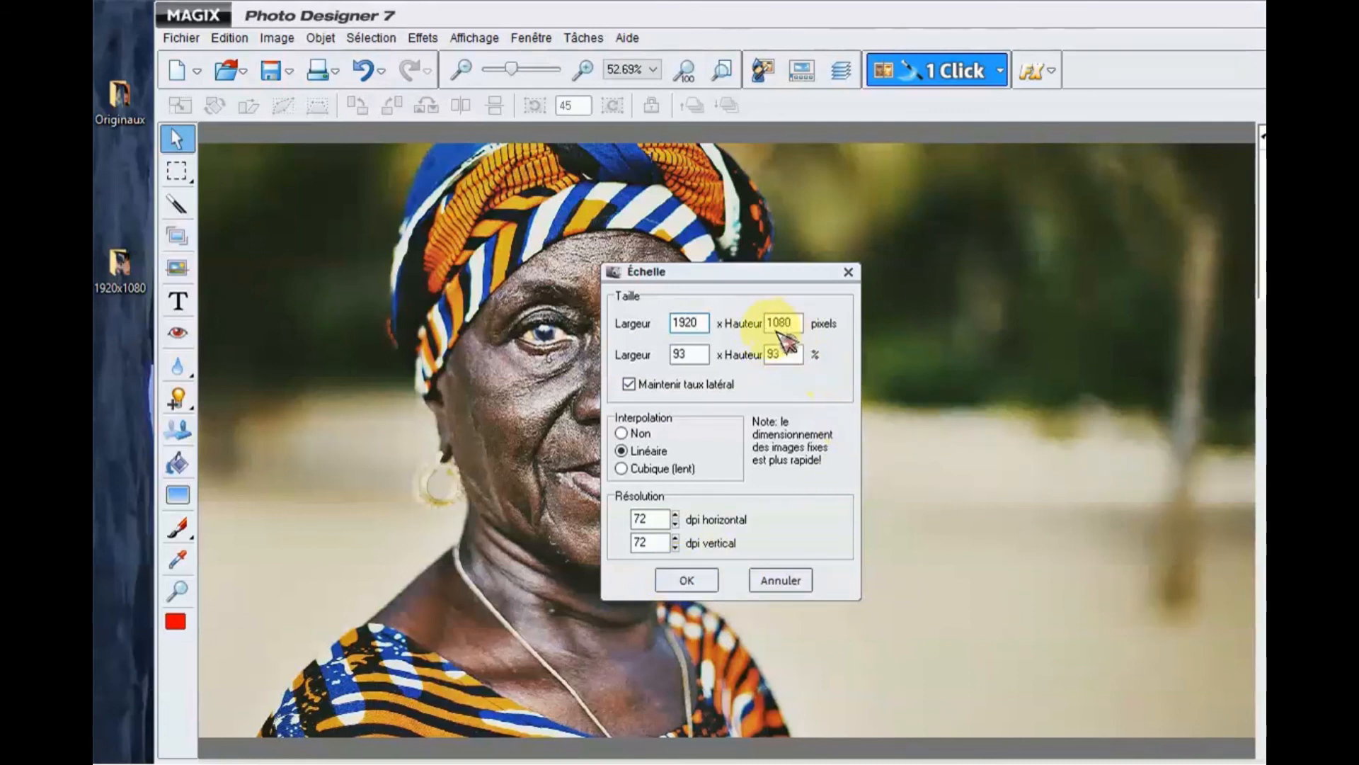
pyautogui.click(686, 582)
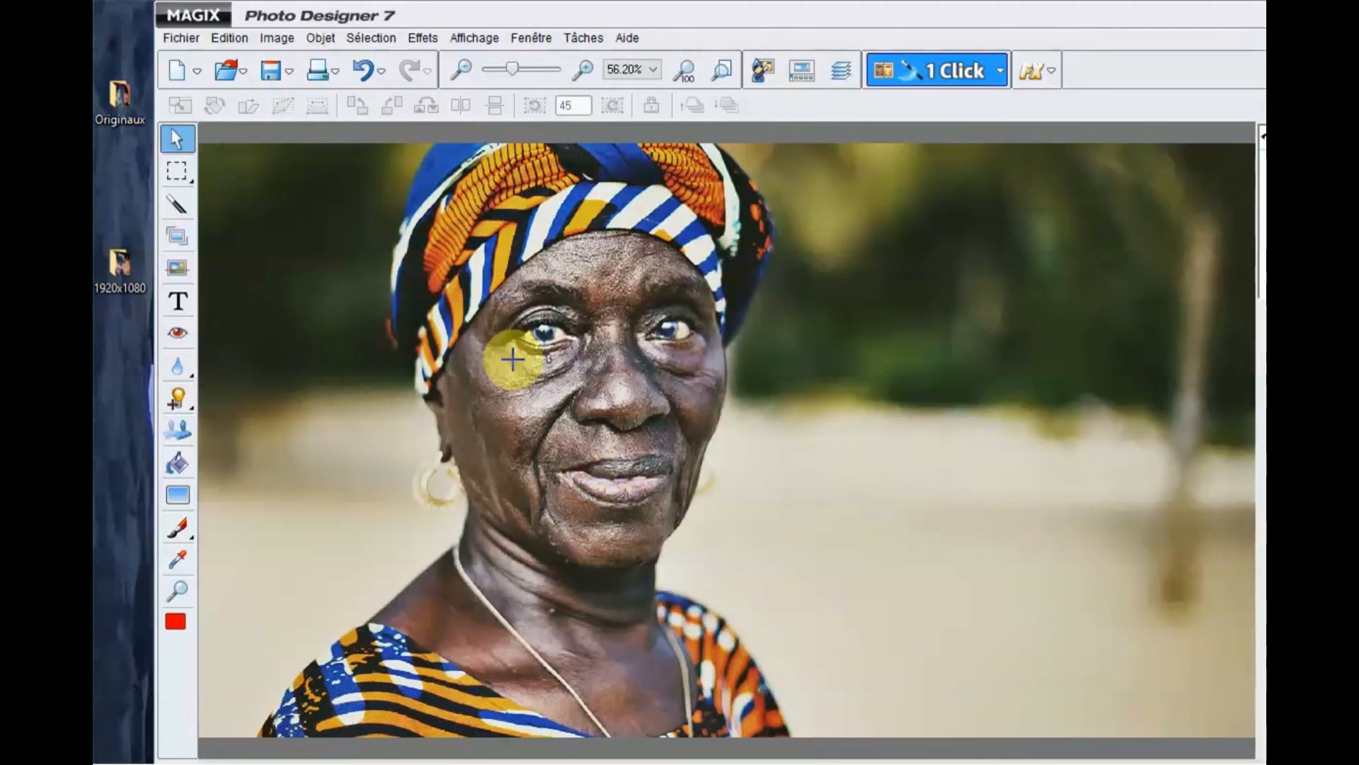
# - Check the scaled image's information, view the converted images in the desktop's 1920x1080 folder, and close that folder
pyautogui.click(280, 39)
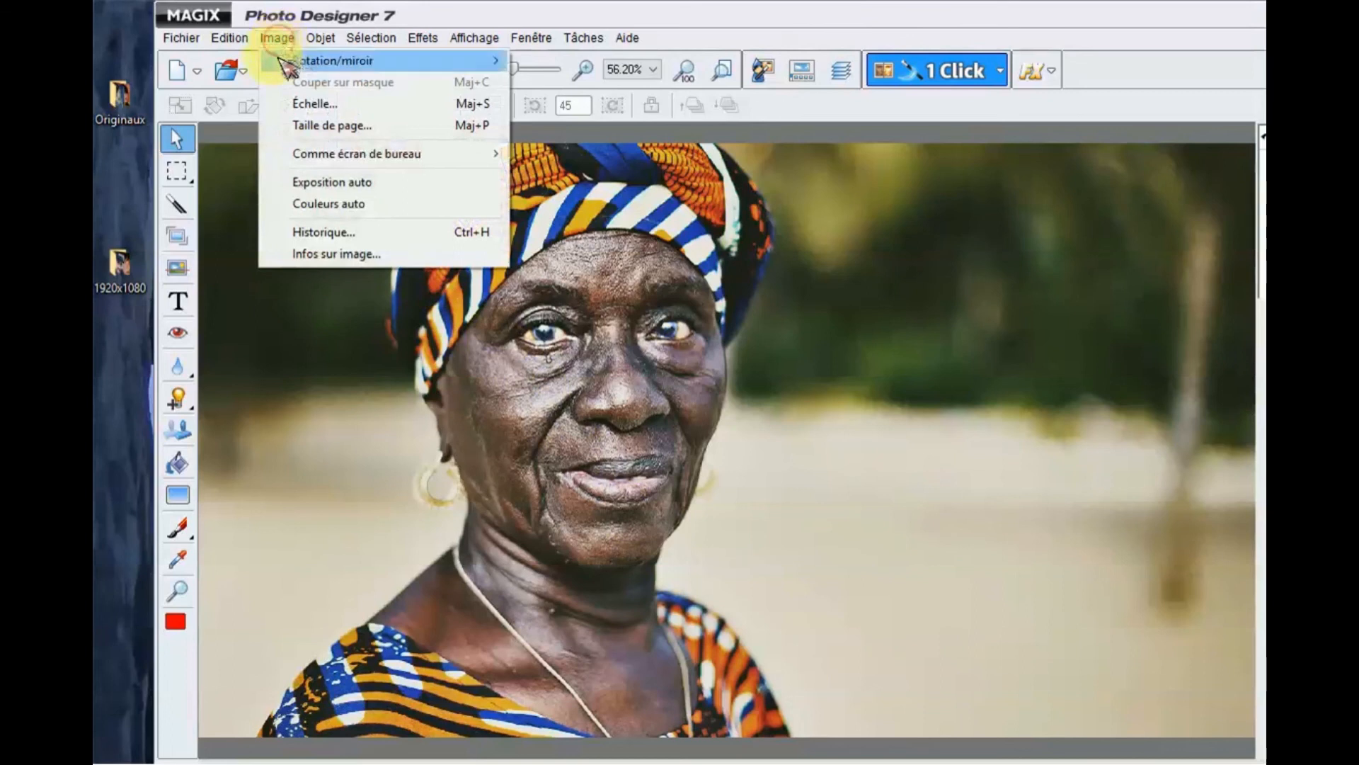
pyautogui.click(323, 255)
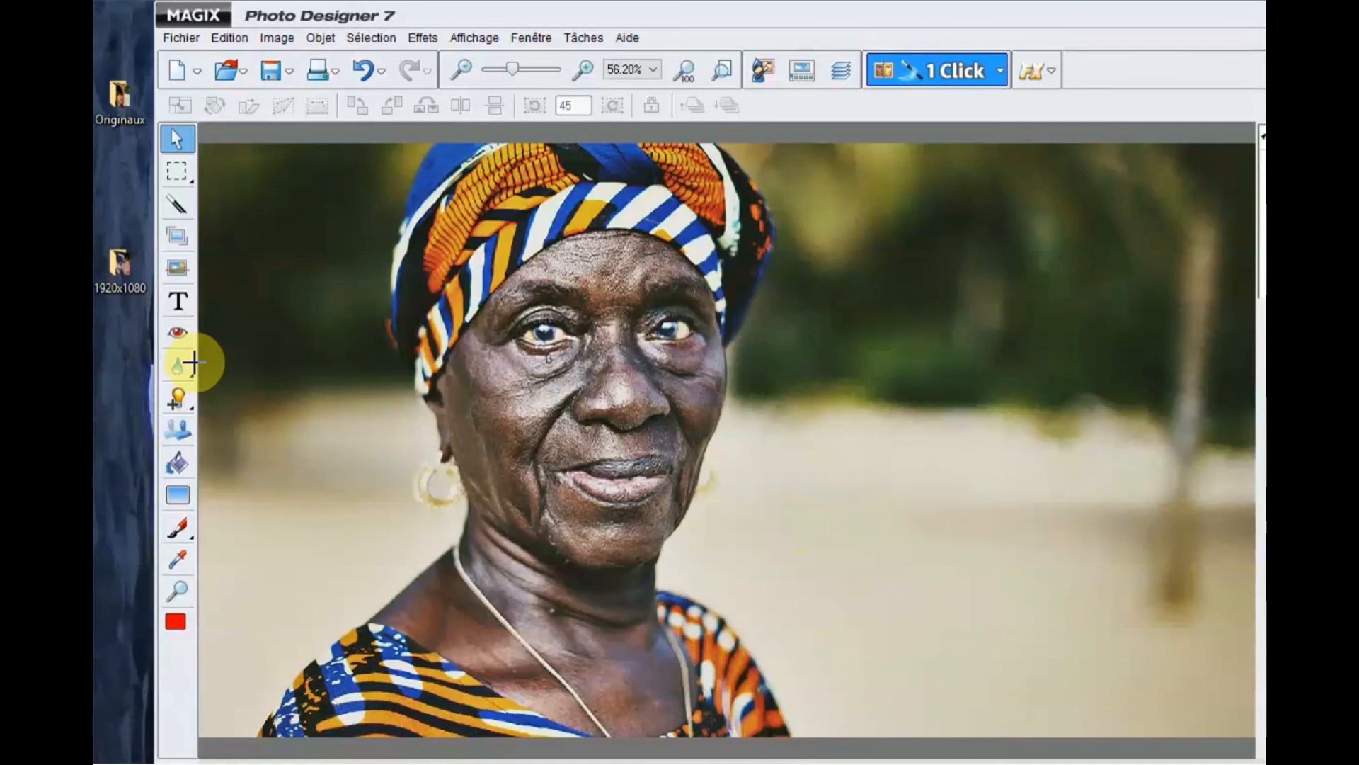
pyautogui.doubleClick(117, 272)
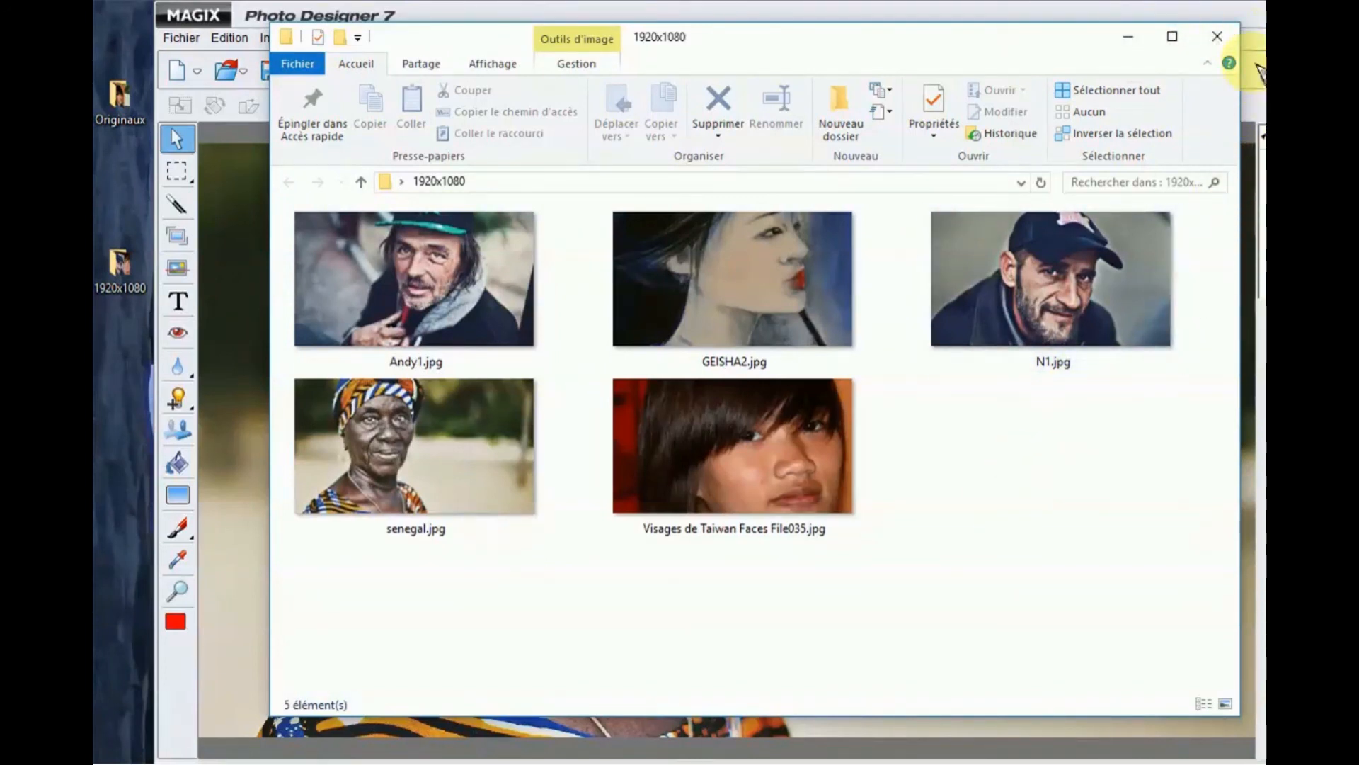
pyautogui.click(1222, 39)
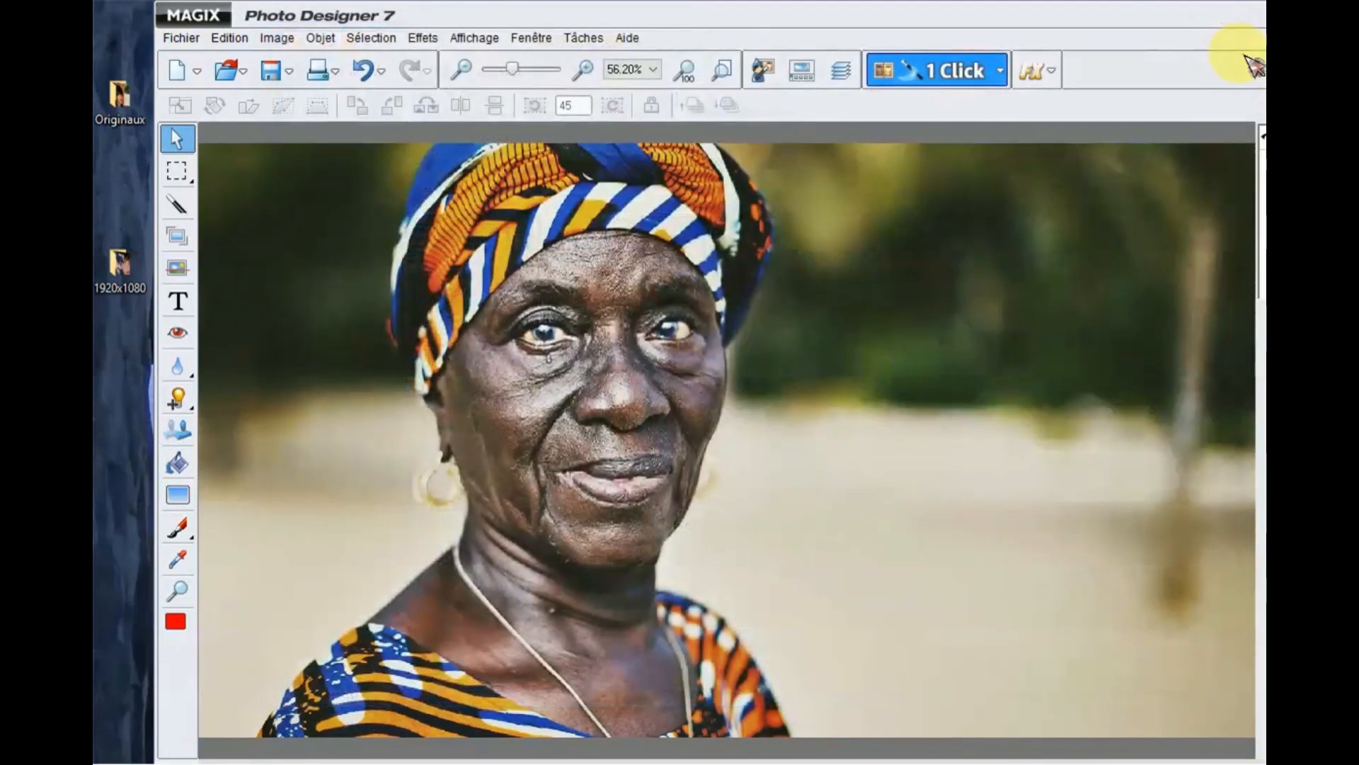